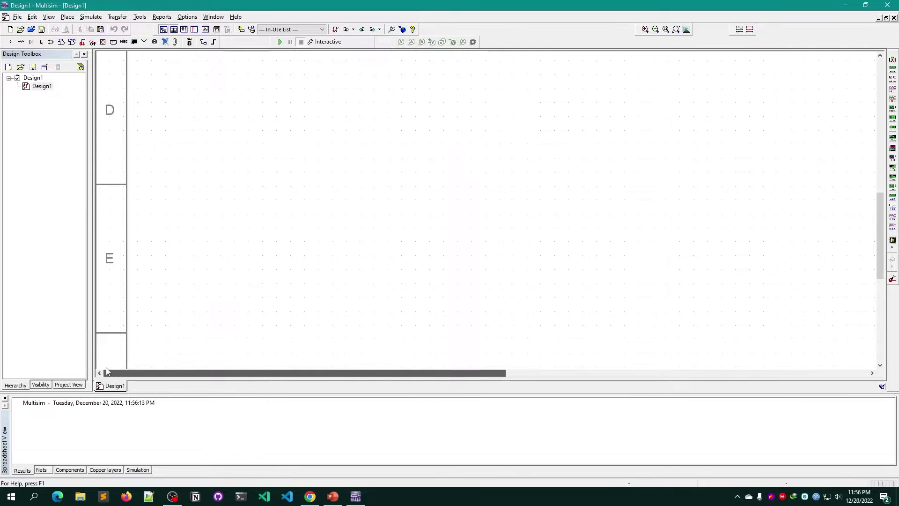
Open the component selection for placing a part and search the Master Database for "resis" in all groups
left_click_drag(397, 373, 476, 367)
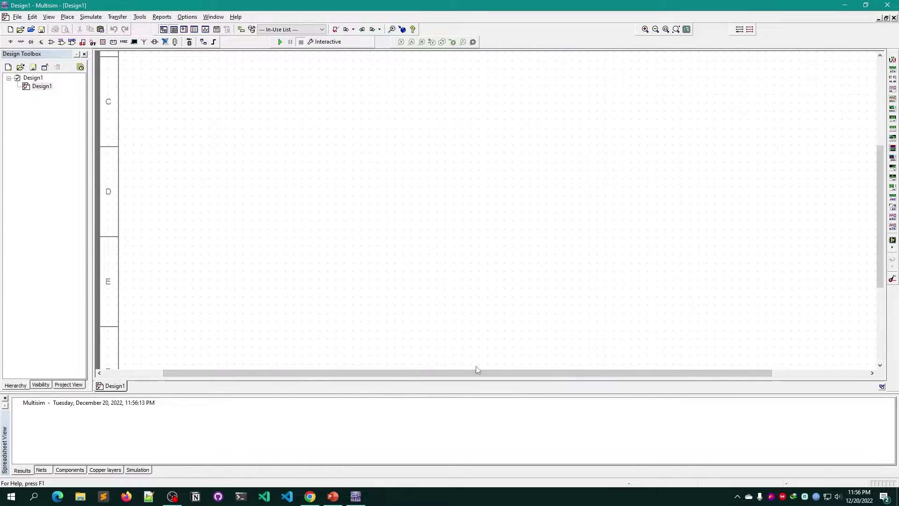
left_click(66, 17)
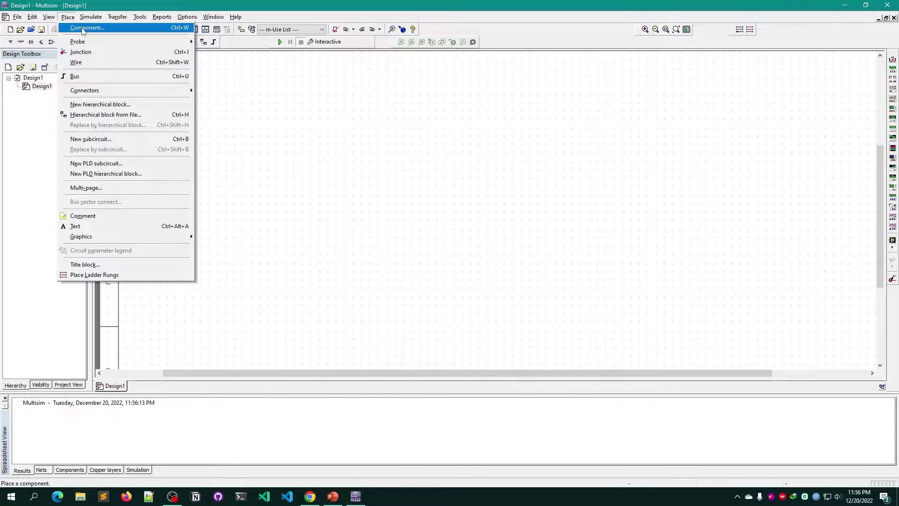
left_click(81, 27)
left_click_drag(574, 95, 372, 95)
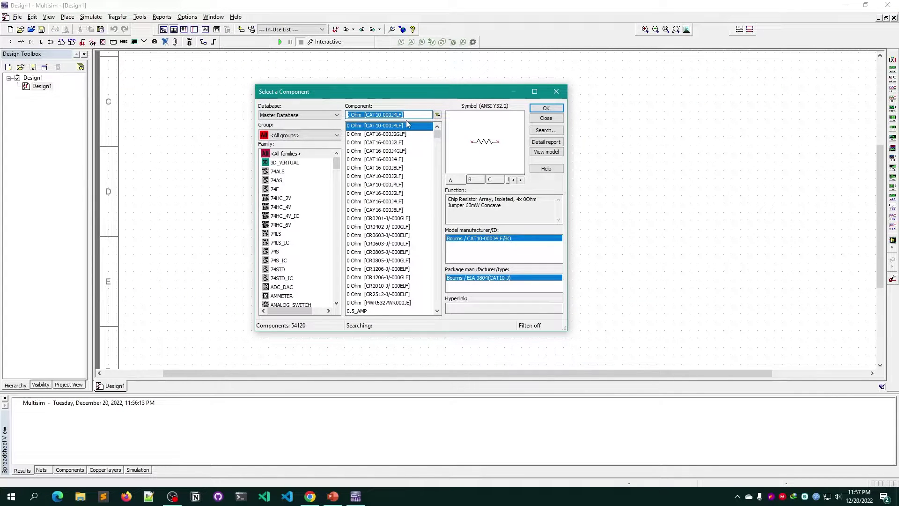
type("re")
key("BackSpace")
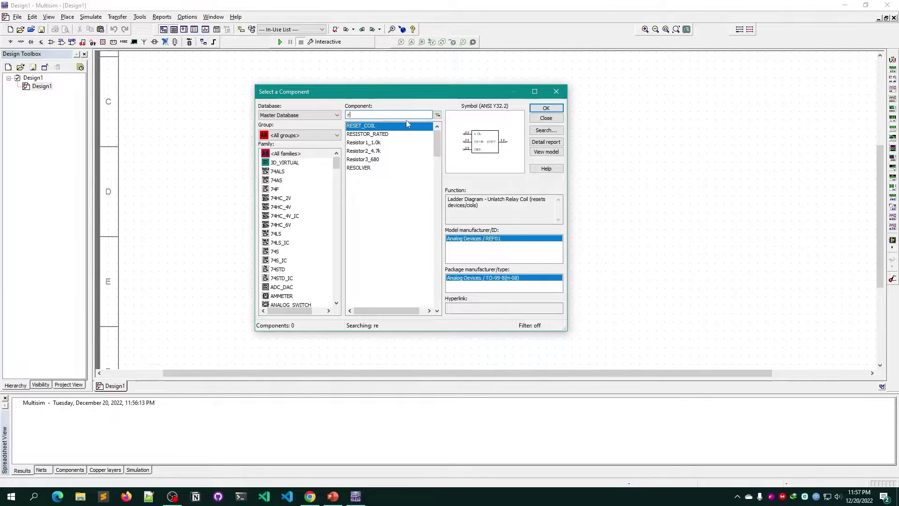
key("BackSpace")
scroll(382, 251, "down", 1)
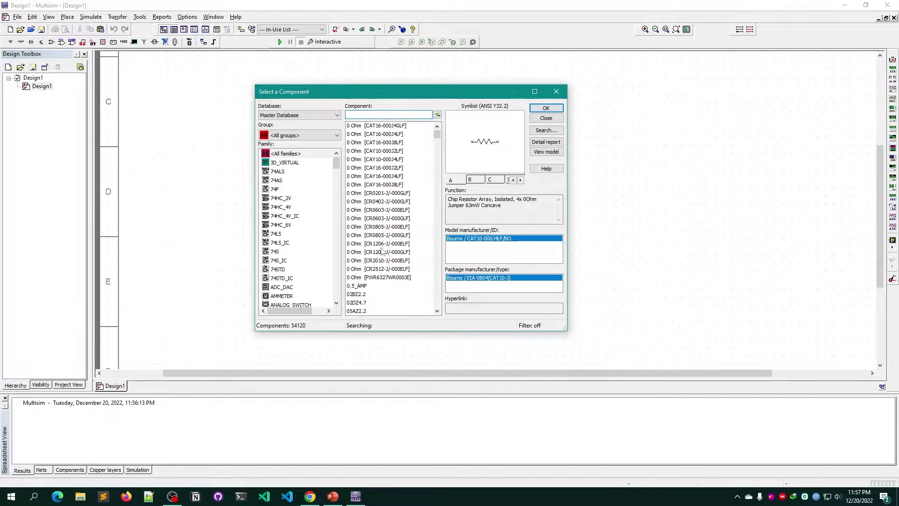
scroll(379, 250, "down", 3)
left_click(386, 115)
type("resis")
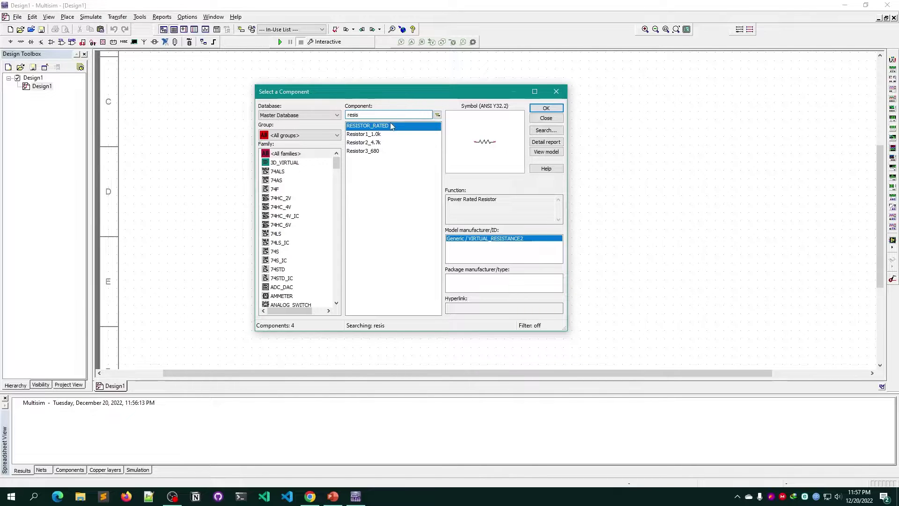
Place one RESISTOR_RATED component in the upper middle of the sheet and close the component selection
left_click(546, 108)
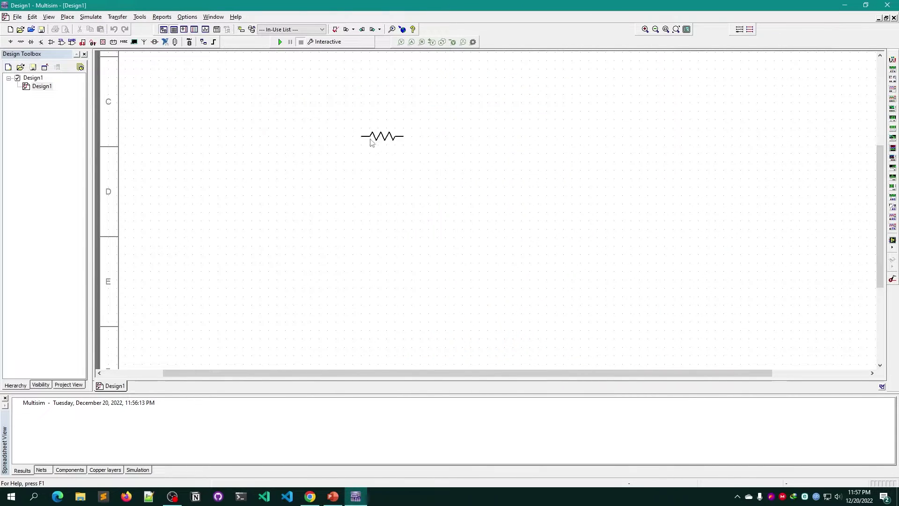
left_click(375, 139)
left_click_drag(434, 90, 645, 125)
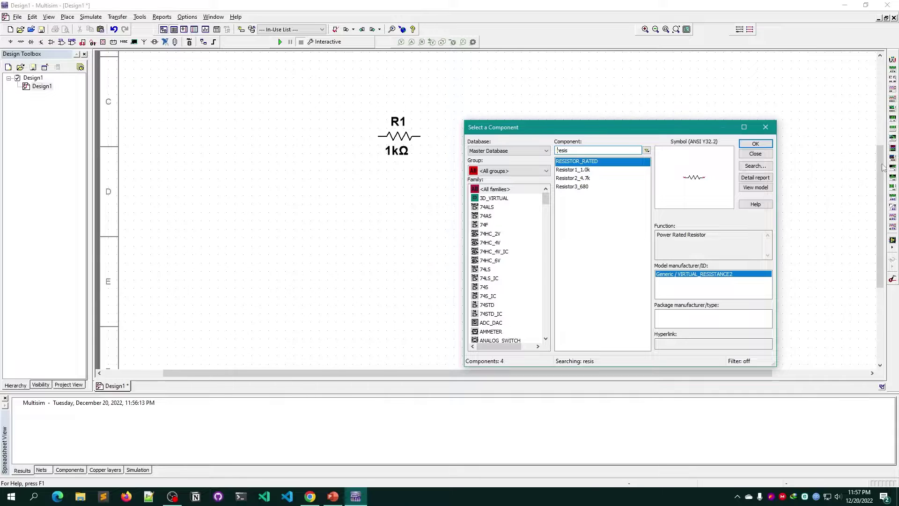
left_click(765, 127)
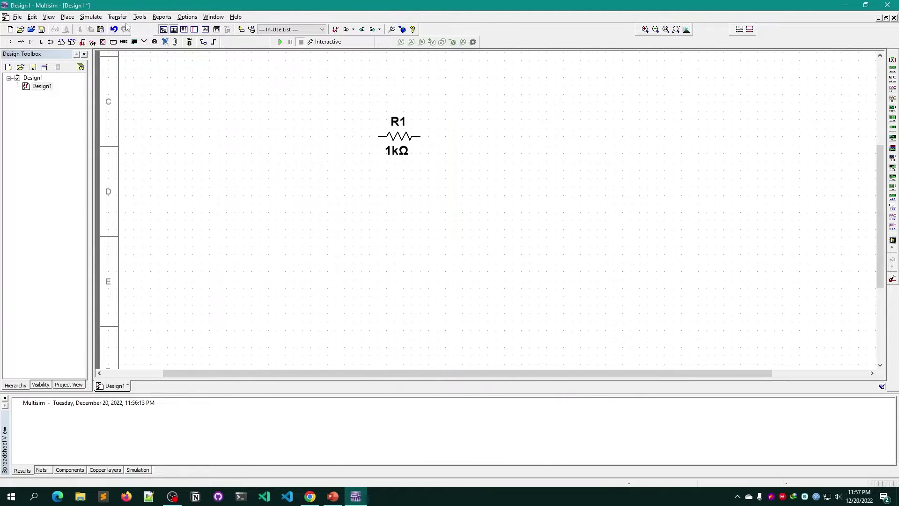
Reopen the component selection, review the available component groups and browse the unfiltered list of Master Database parts
left_click(69, 17)
left_click(75, 27)
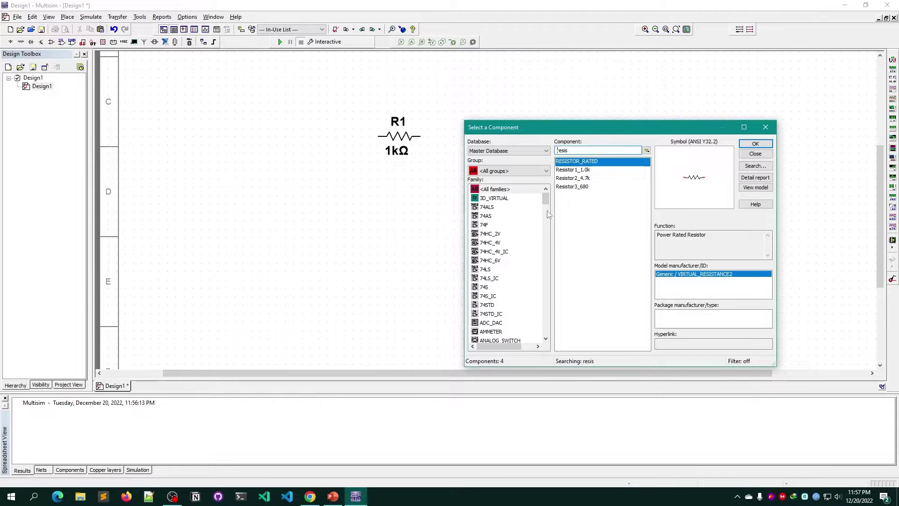
left_click(516, 175)
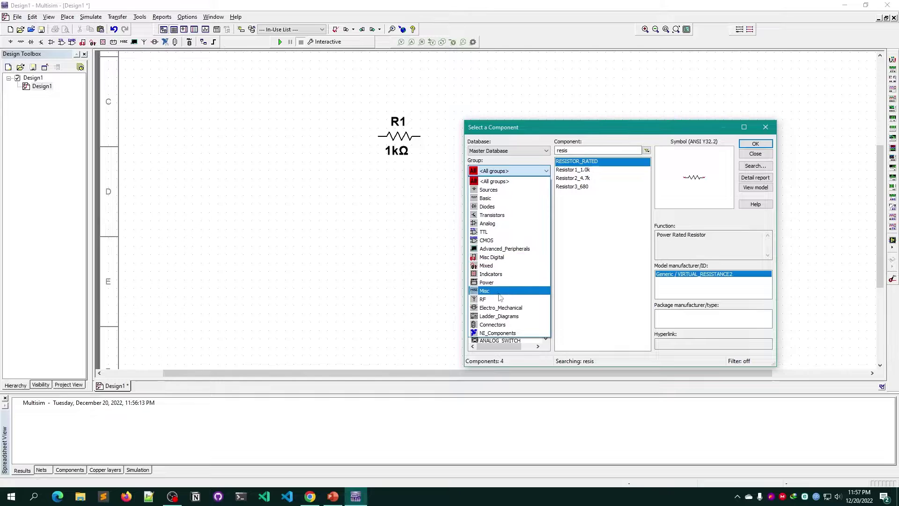
left_click(499, 150)
double_click(564, 150)
key("BackSpace")
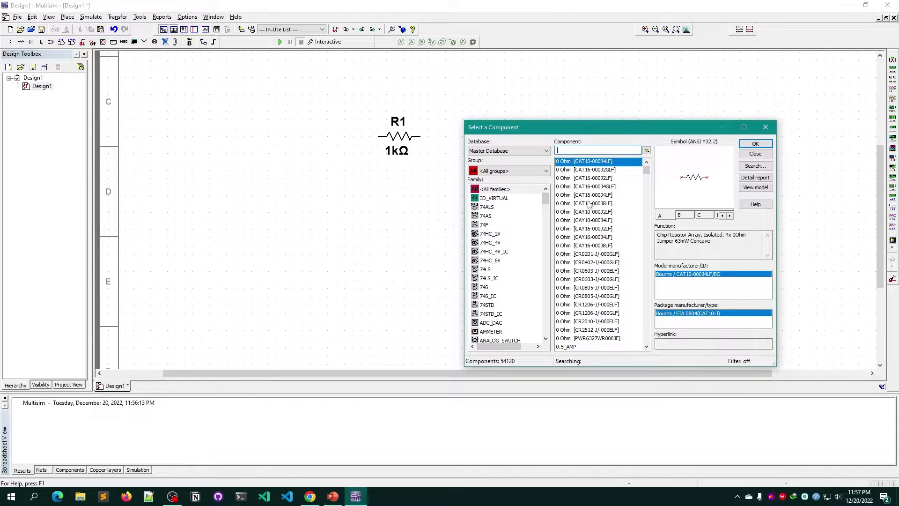
scroll(589, 227, "down", 3)
scroll(587, 225, "down", 2)
scroll(591, 301, "up", 1)
scroll(592, 301, "up", 4)
Review the component groups again, search all groups for "resi" and close the component selection without placing a part
left_click(509, 172)
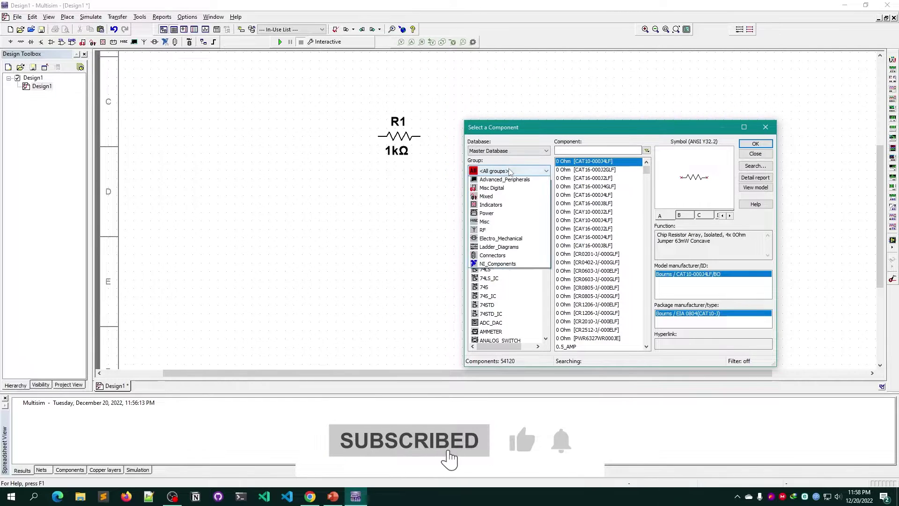
left_click(491, 184)
left_click(582, 149)
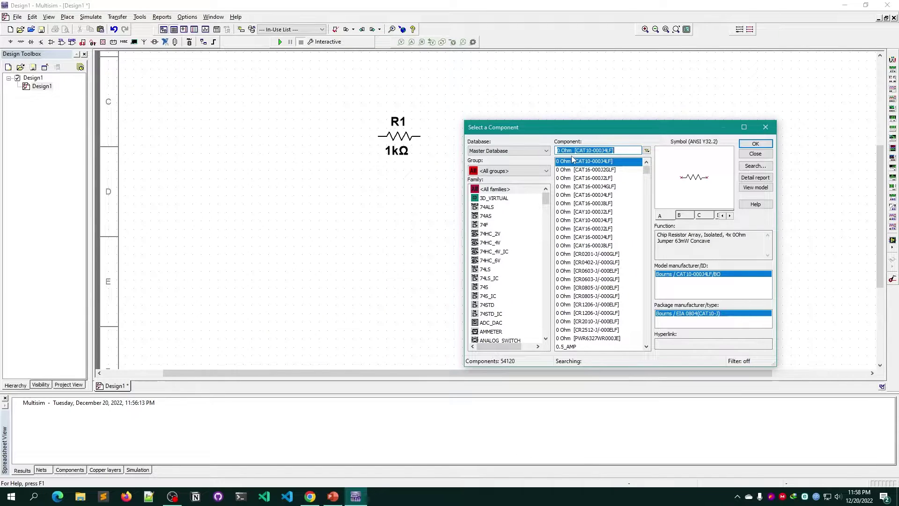
type("resi")
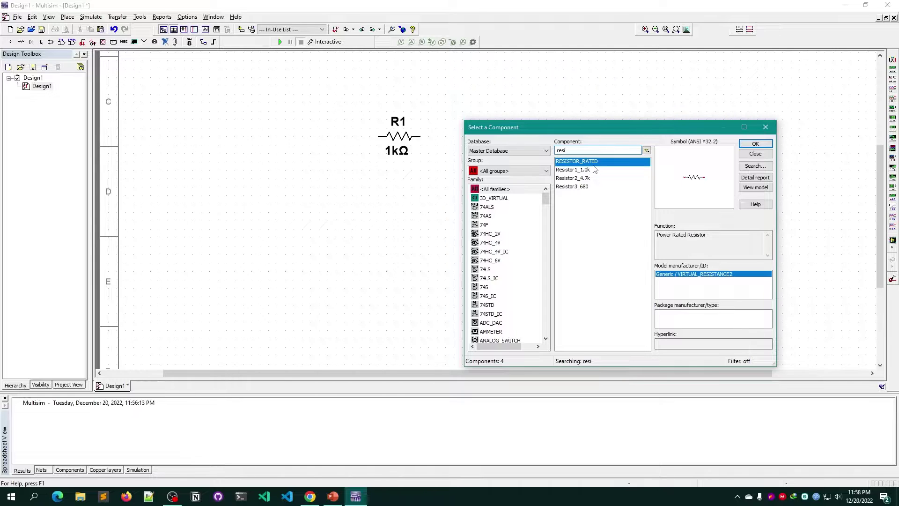
left_click(765, 127)
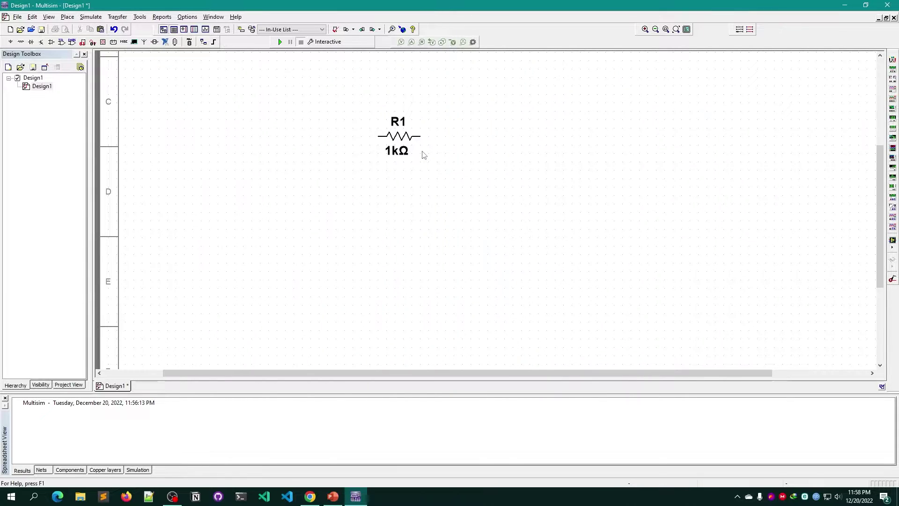
Examine the value settings of resistor R1, such as resistance and rated power, and close its properties without changes
left_click_drag(431, 168, 341, 106)
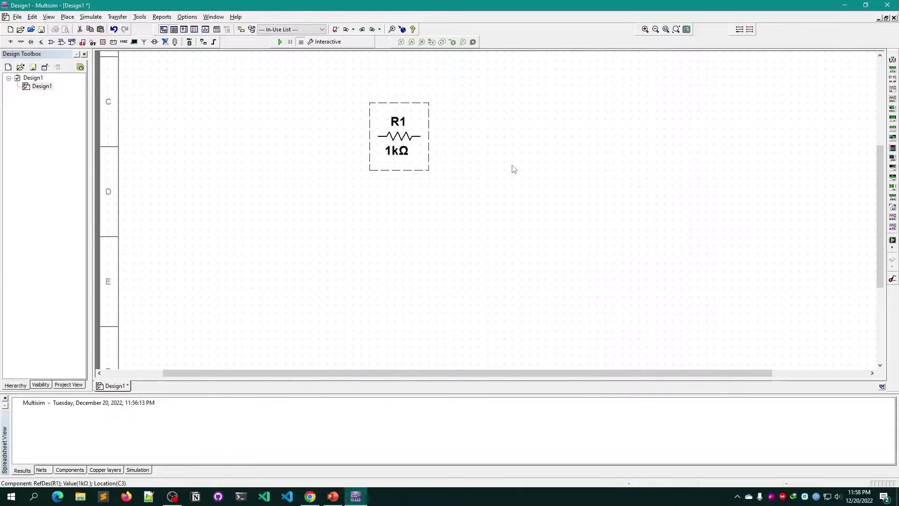
left_click(514, 169)
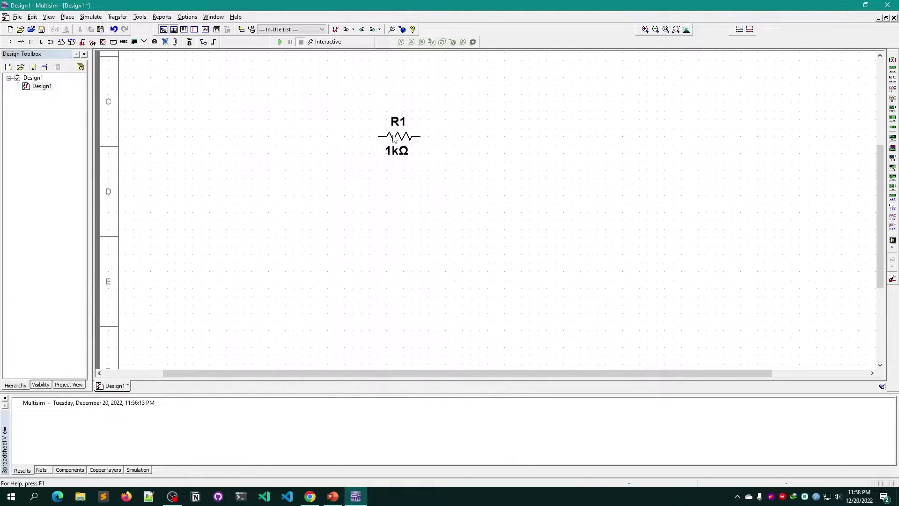
double_click(395, 139)
left_click_drag(473, 136, 399, 92)
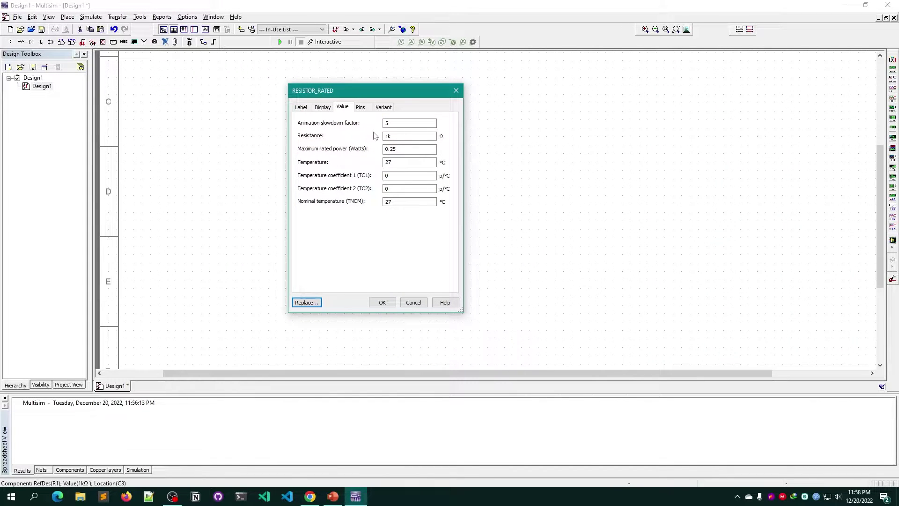
left_click_drag(367, 94, 349, 101)
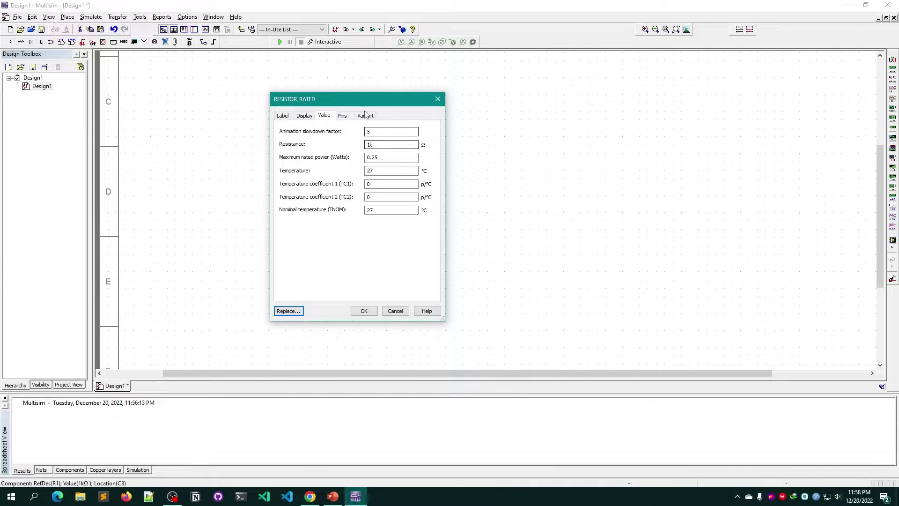
left_click_drag(365, 99, 531, 94)
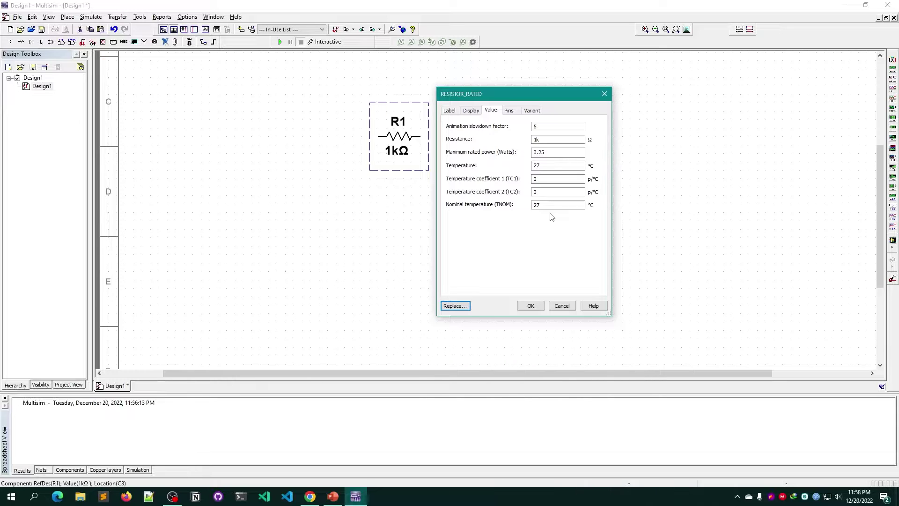
left_click(603, 94)
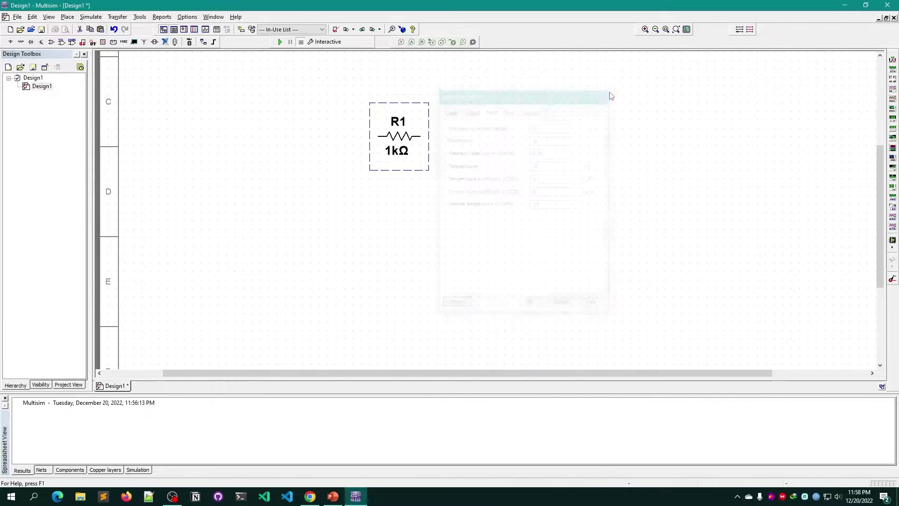
left_click(474, 150)
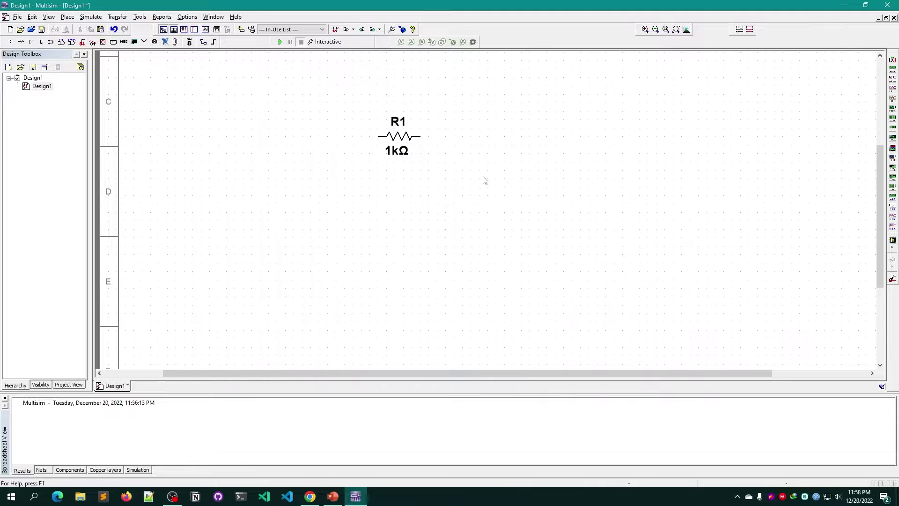
Place a second RESISTOR_RATED component to the right of R1, close the component selection and delete that second resistor
left_click(67, 17)
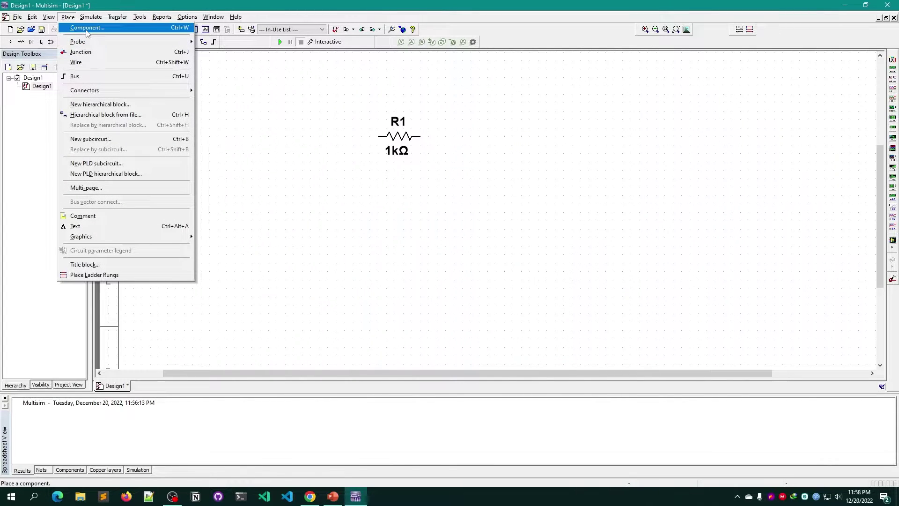
left_click(503, 217)
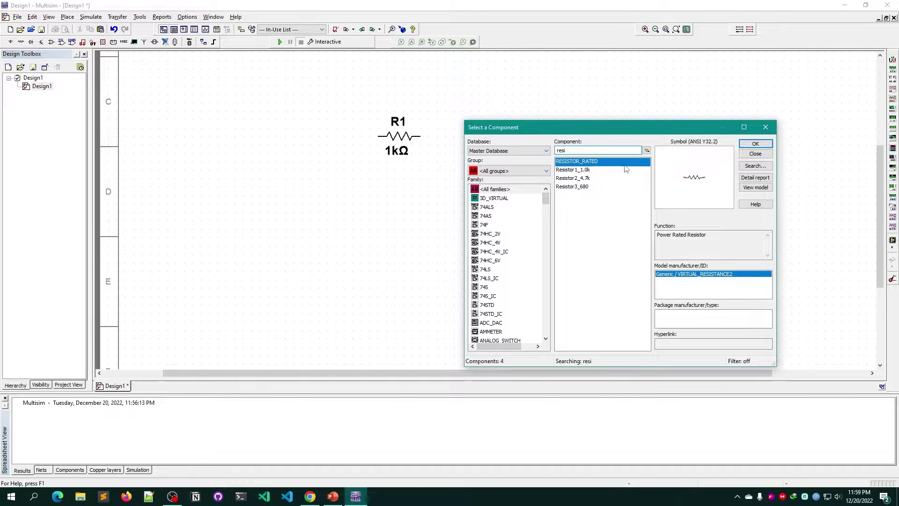
left_click(756, 143)
left_click(625, 179)
left_click(765, 127)
left_click_drag(786, 285, 543, 99)
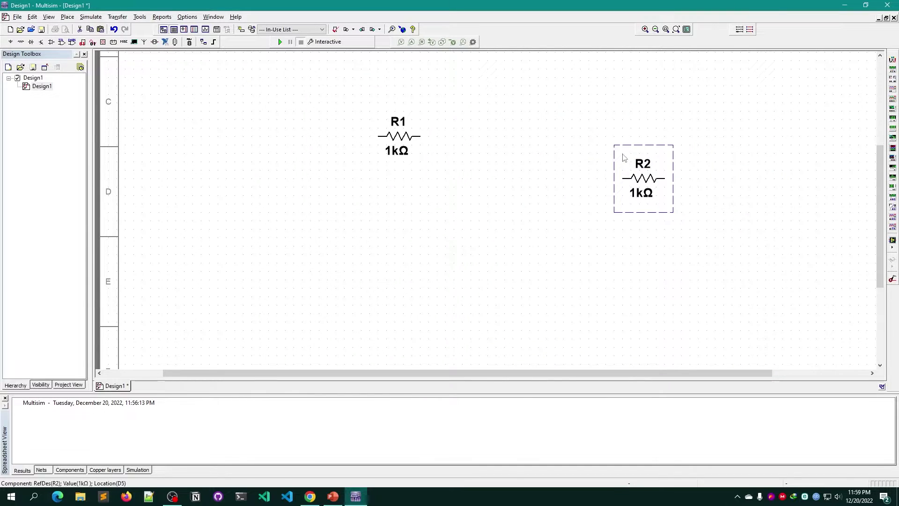
key("Delete")
left_click_drag(297, 69, 480, 218)
left_click(663, 266)
left_click_drag(523, 238, 332, 69)
left_click_drag(604, 280, 310, 64)
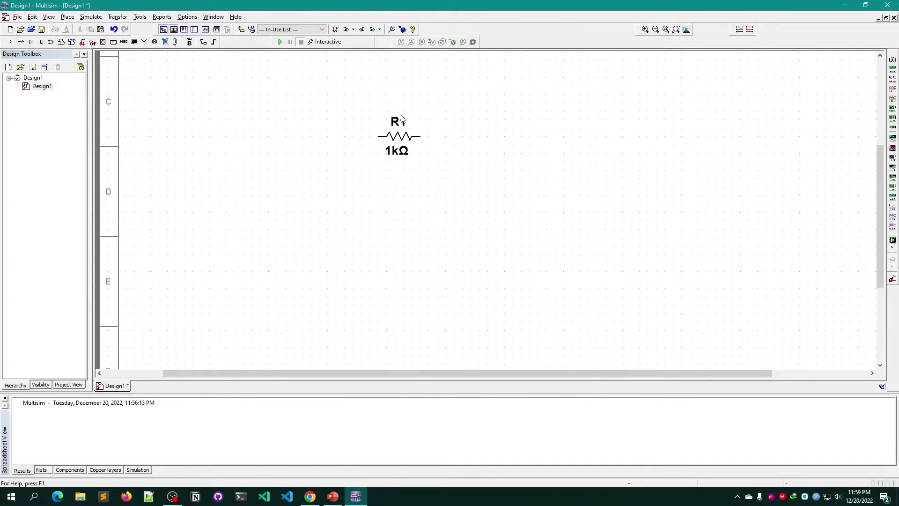
left_click(402, 123)
left_click(415, 108)
left_click_drag(356, 97, 429, 133)
left_click(435, 134)
left_click(399, 123)
left_click(419, 182)
Copy resistor R1 and paste the duplicate to its right at the same height
left_click_drag(457, 191, 352, 96)
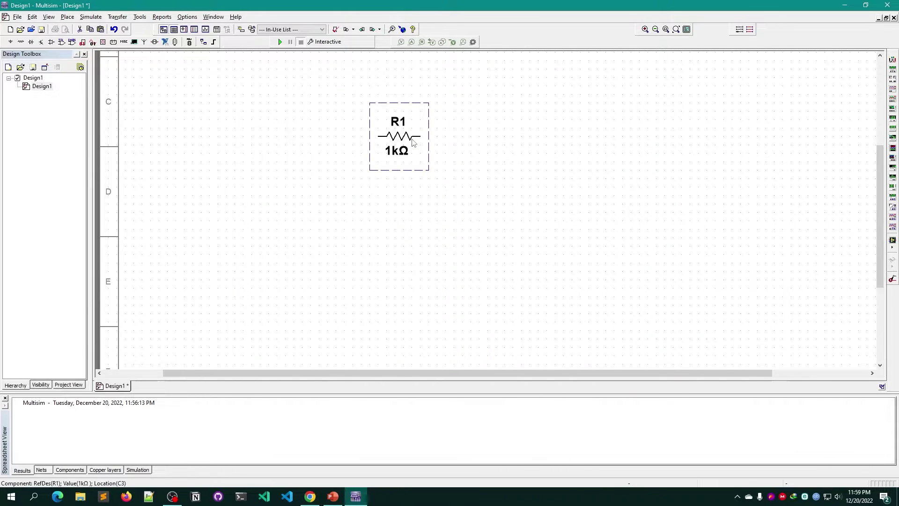
key("ctrl+v")
scroll(652, 203, "up", 1)
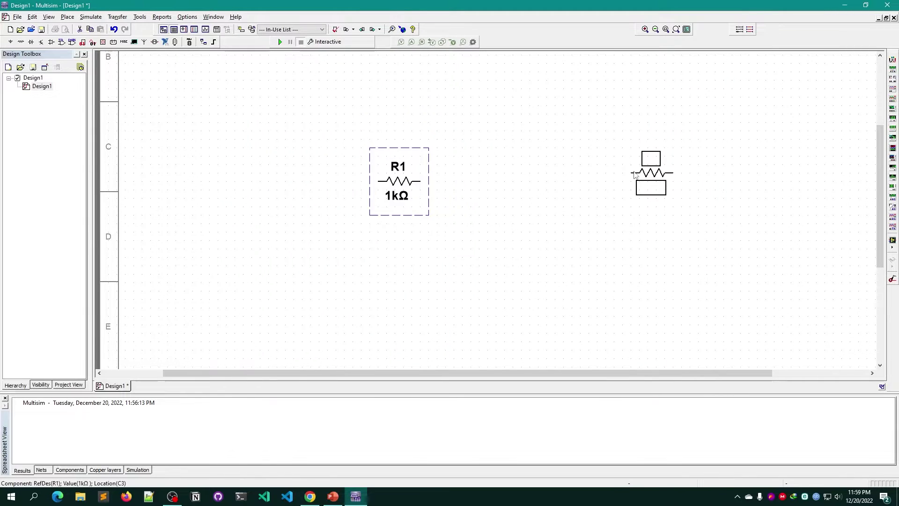
left_click(634, 174)
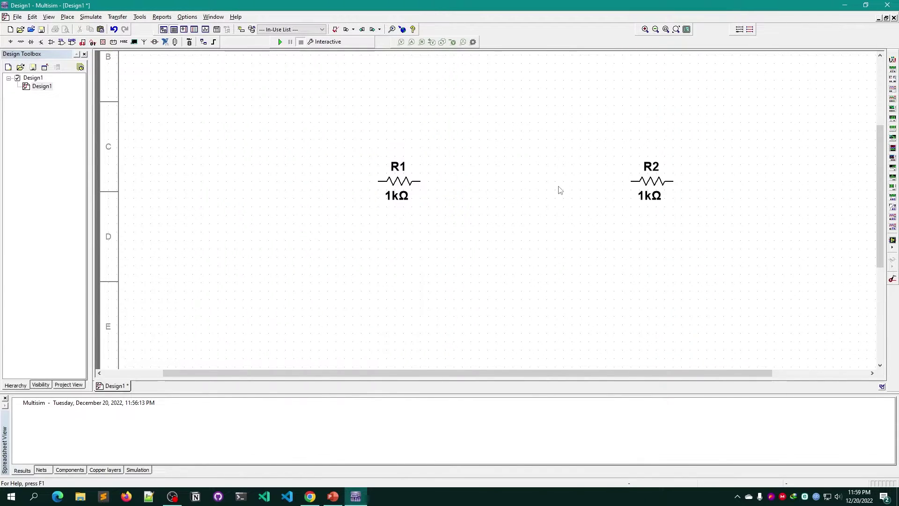
Check the value settings of the pasted resistor R2 and close its properties without changes
double_click(656, 170)
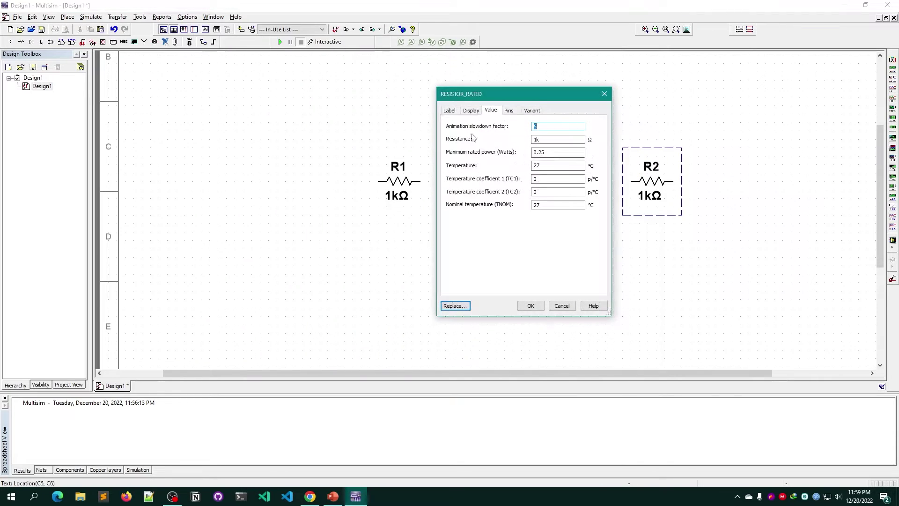
left_click(604, 93)
left_click(532, 296)
Move resistor R1 up and to the left, and set its resistance to 120 Ω
left_click_drag(489, 273, 345, 98)
left_click_drag(428, 198, 394, 156)
left_click(365, 158)
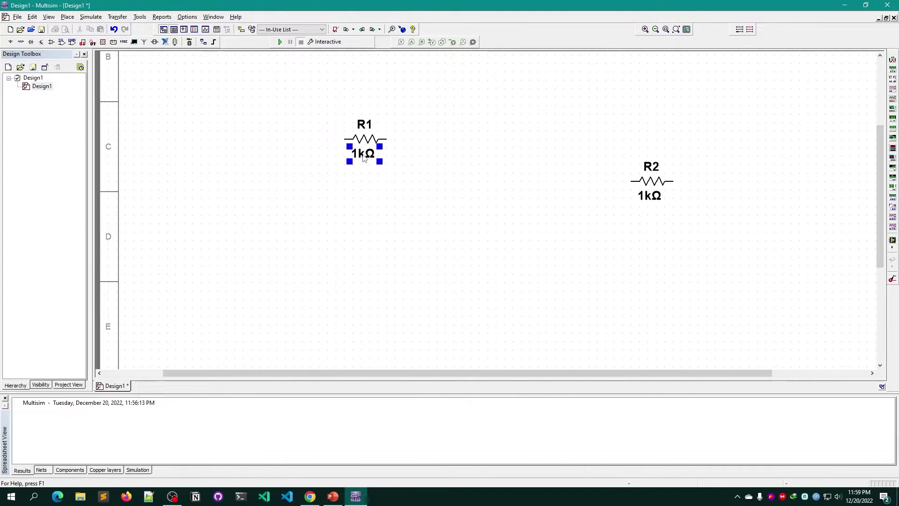
double_click(365, 159)
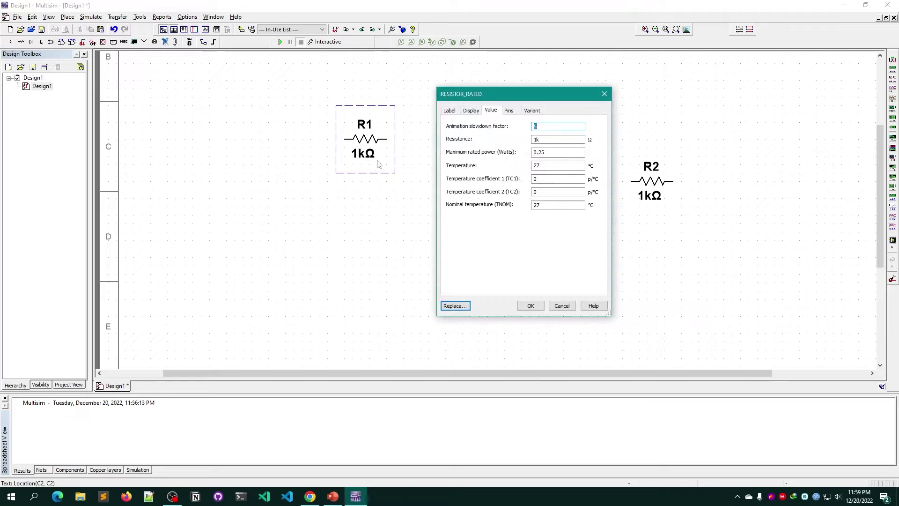
double_click(543, 140)
type("120")
key("Return")
Move resistor R2 down and to the left, closer to R1, and set its resistance to 100 Ω
left_click_drag(657, 194, 540, 229)
double_click(539, 228)
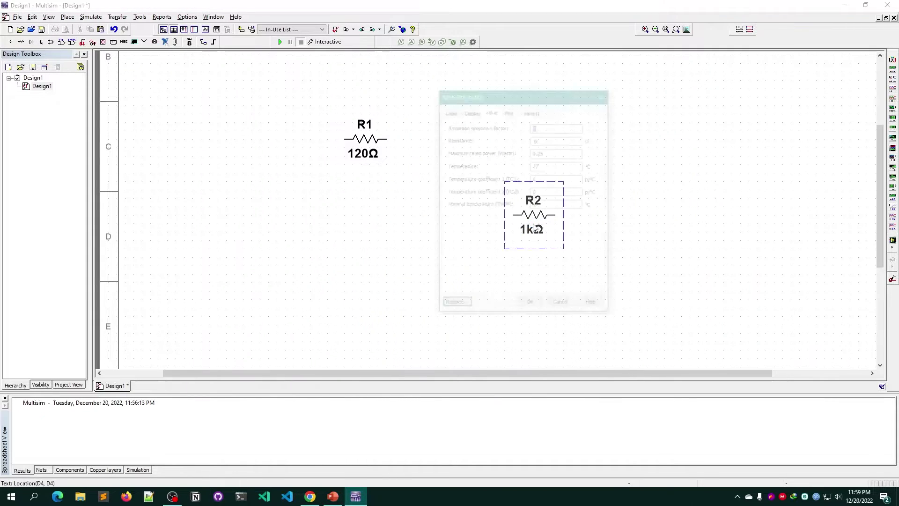
double_click(527, 139)
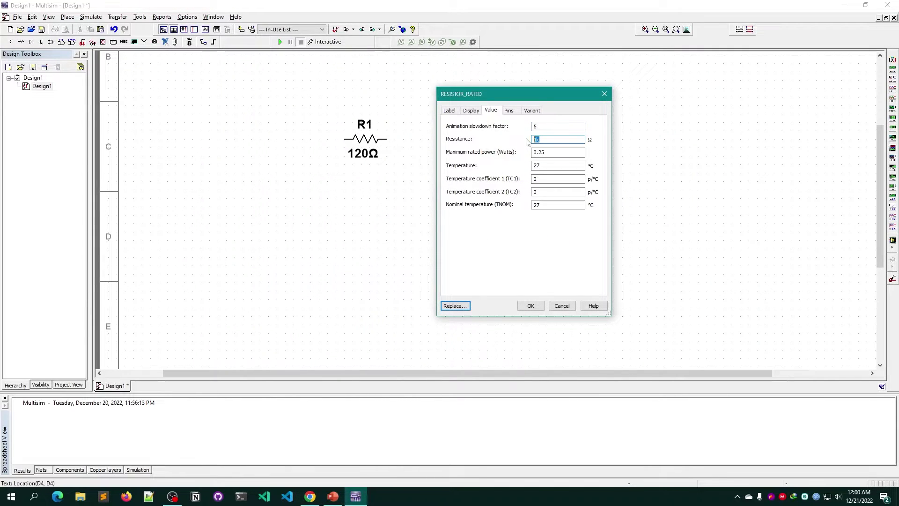
type("1")
key("Return")
Shift resistor R2 slightly up and to the left, and rotate it in 90° turns to a vertical orientation
left_click_drag(512, 194, 495, 179)
left_click(399, 237)
left_click_drag(570, 247, 483, 160)
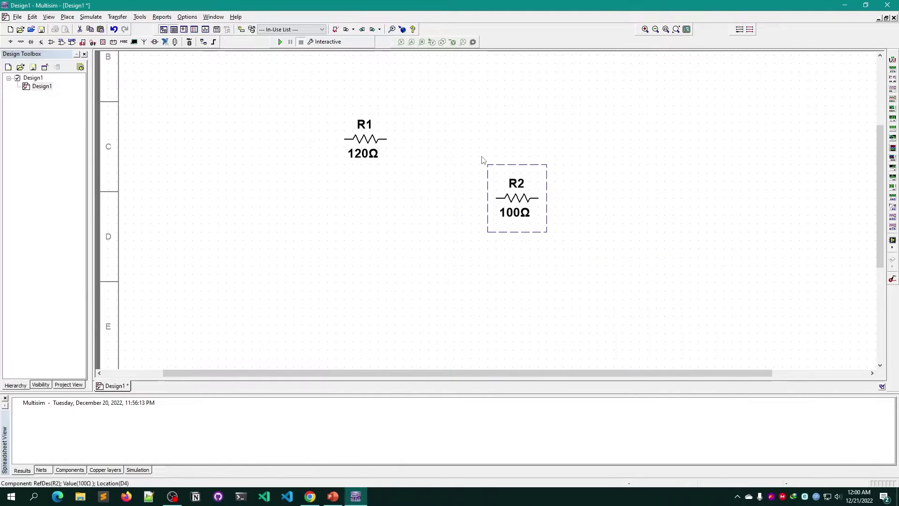
left_click_drag(607, 299, 467, 146)
key("ctrl+r")
key("ctrl+r")
key("ctrl+r")
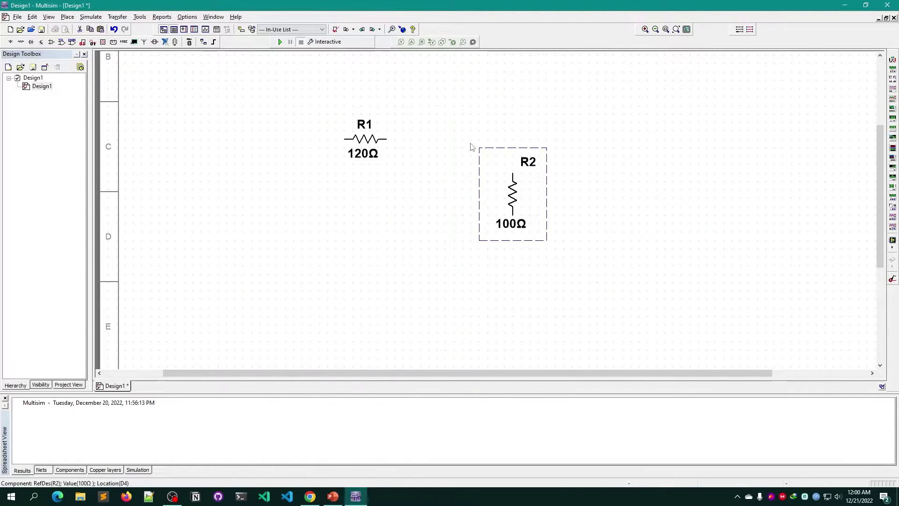
left_click(532, 301)
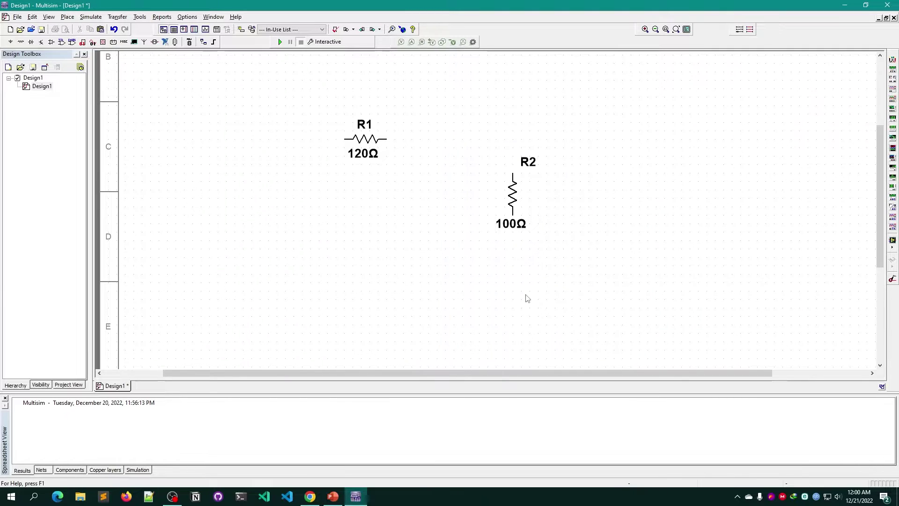
key("ctrl+z")
key("ctrl+y")
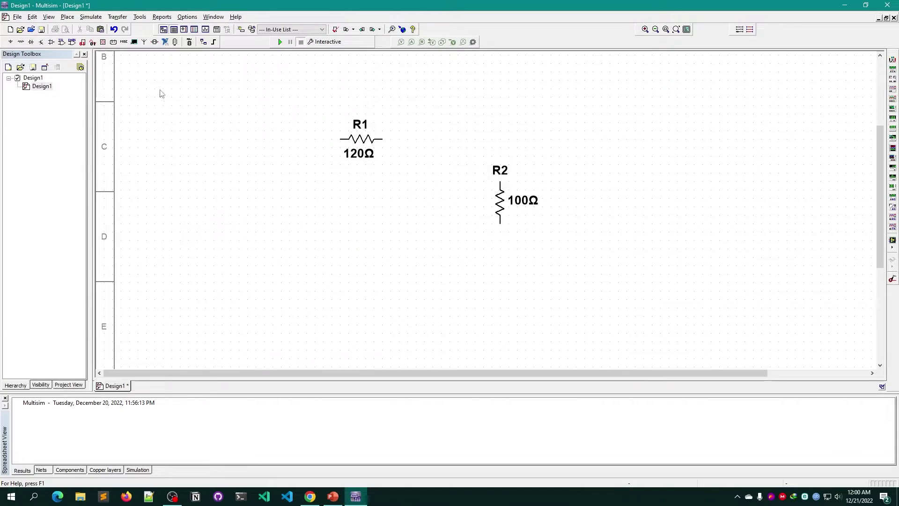
Find the DC_POWER component by searching for DC and place it below and to the left of R1
left_click(68, 17)
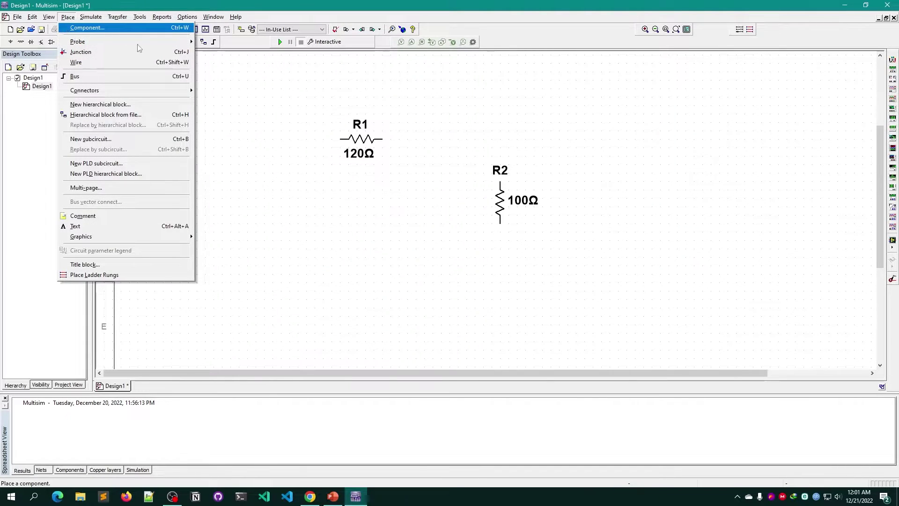
left_click(259, 203)
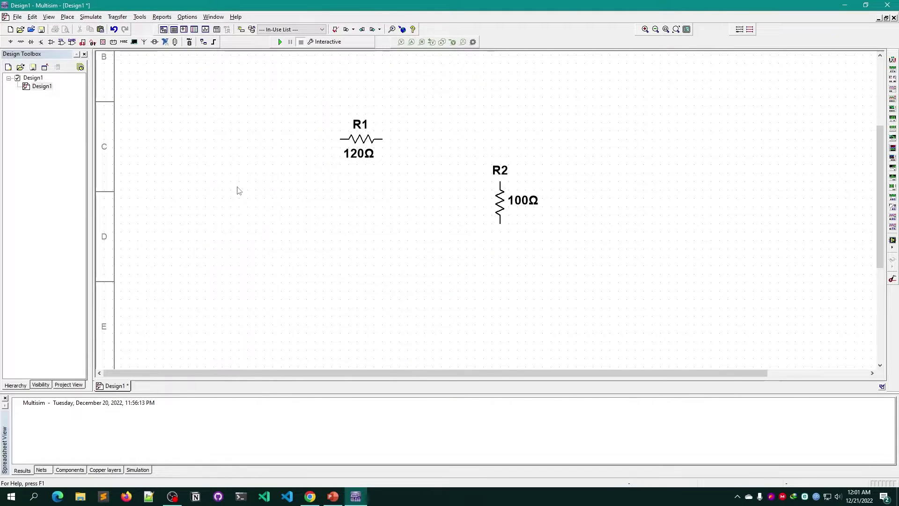
key("ctrl+w")
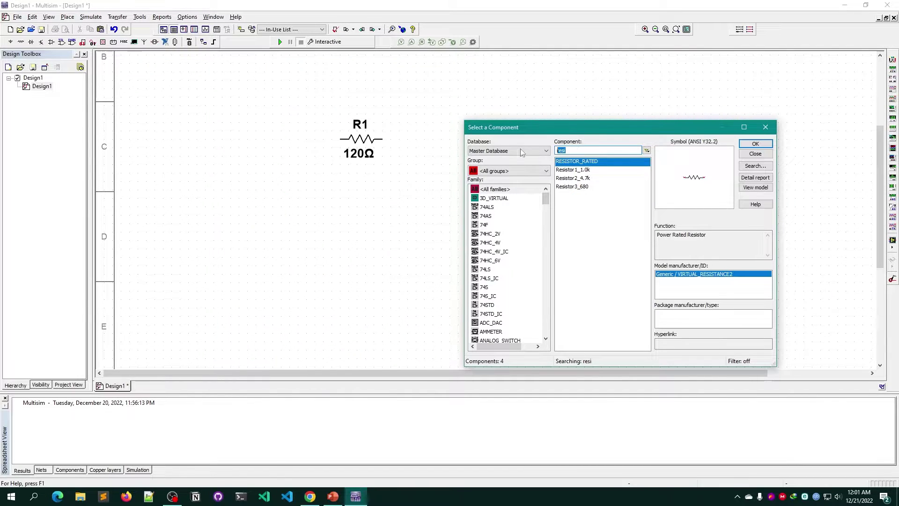
type("DC")
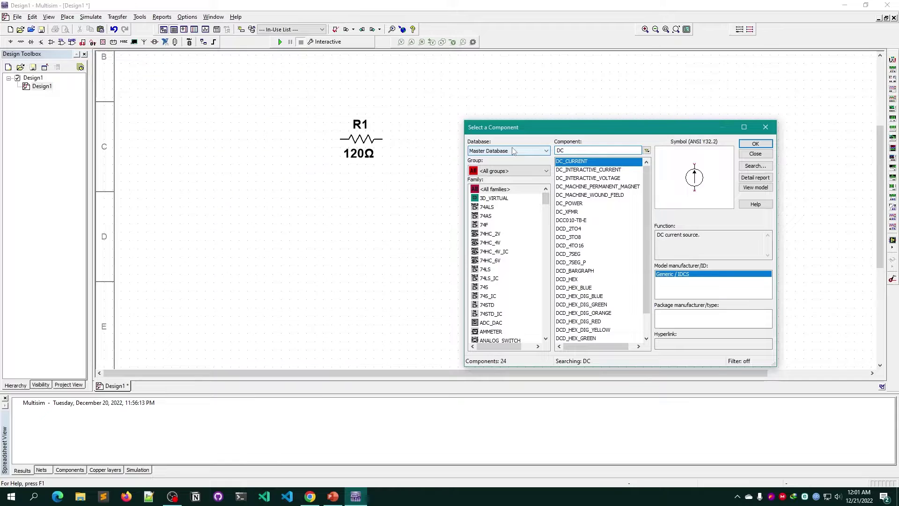
left_click(602, 204)
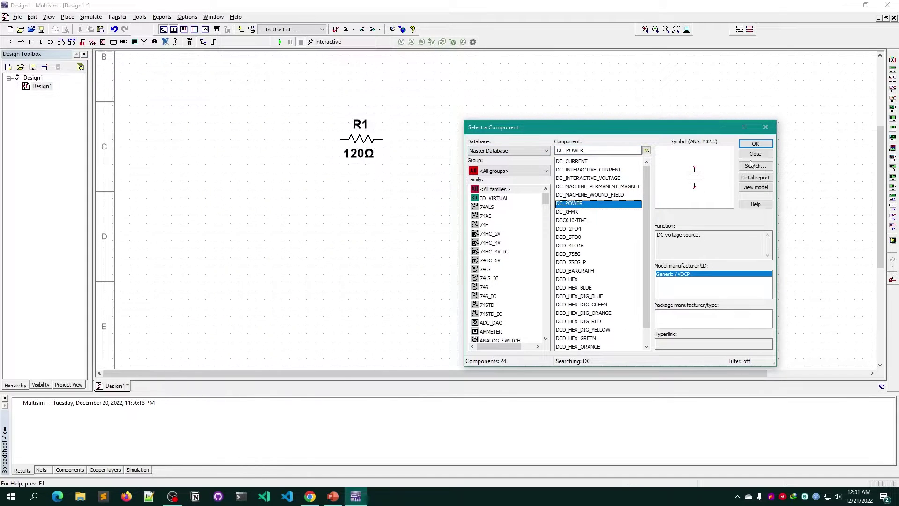
left_click(754, 143)
left_click(209, 242)
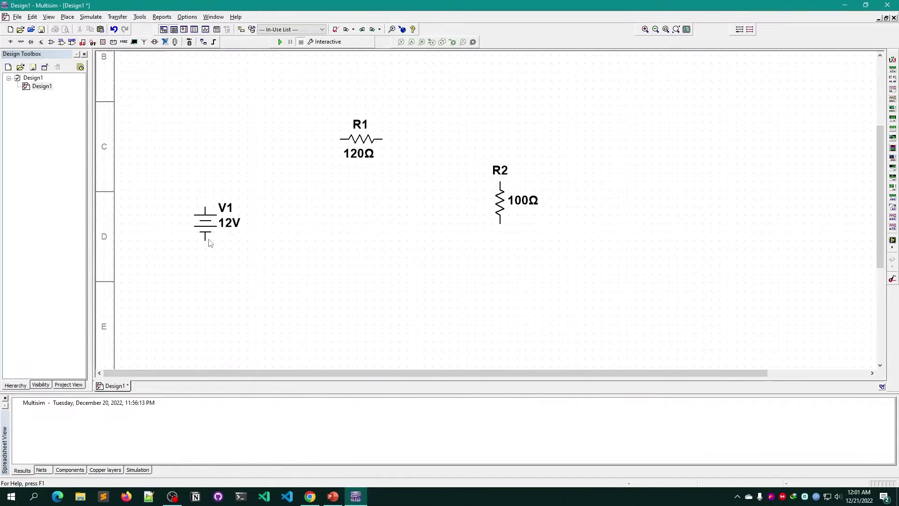
key("Escape")
Set the voltage of DC source V1 to 20 V
double_click(227, 223)
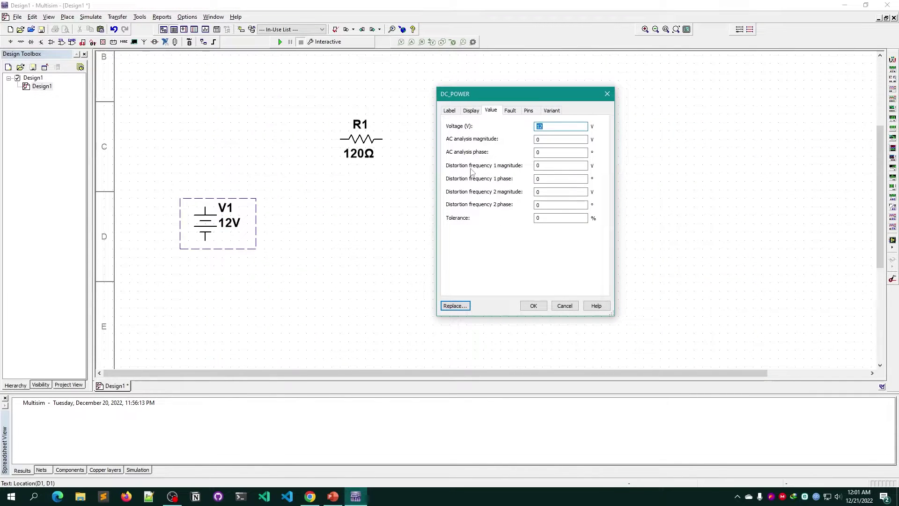
double_click(550, 128)
type("2")
key("Return")
left_click_drag(293, 302, 158, 155)
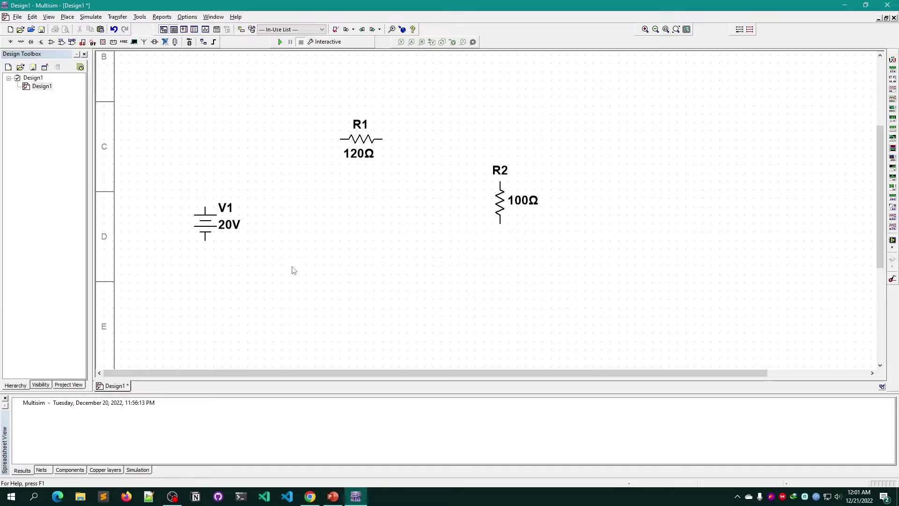
Move resistor R2 slightly down and to the right, level with source V1
left_click_drag(561, 287, 457, 100)
left_click_drag(499, 206, 508, 223)
left_click(523, 291)
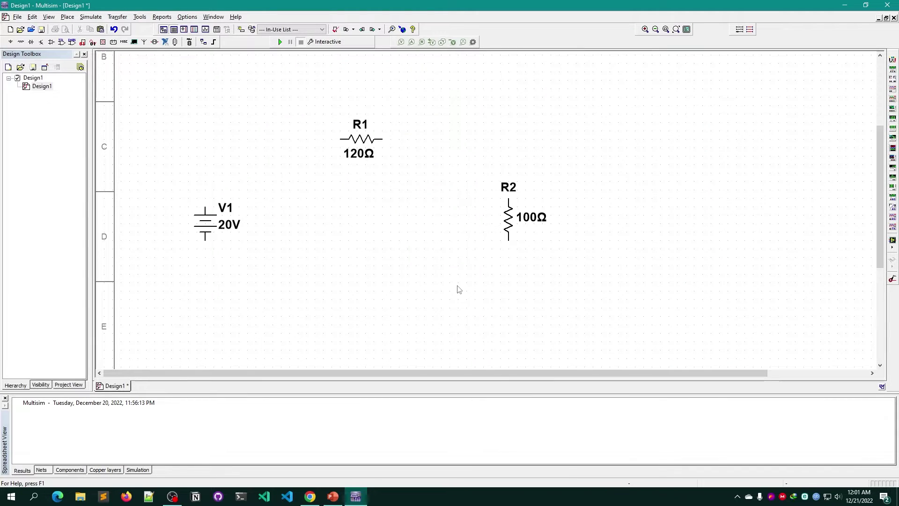
Wire R1's right end to R2's upper end and R1's left end to V1's upper terminal
left_click(382, 139)
key("Escape")
left_click(382, 139)
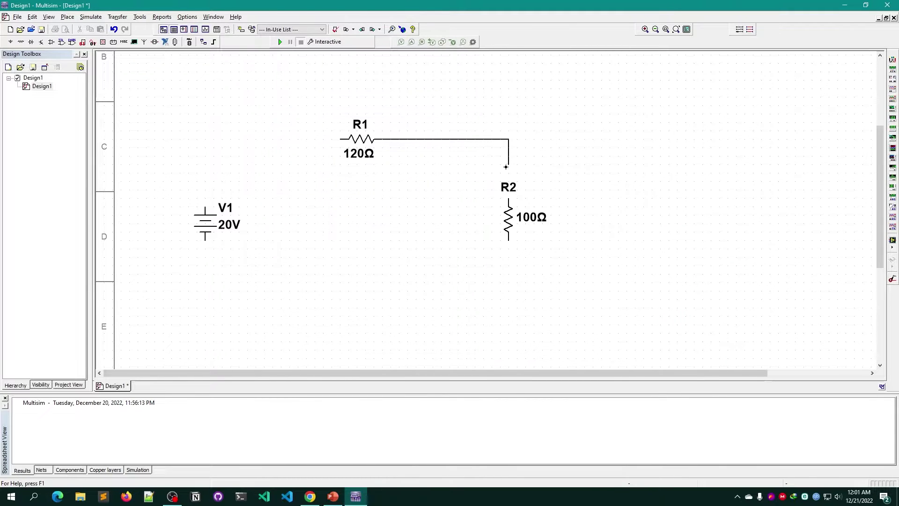
left_click(508, 197)
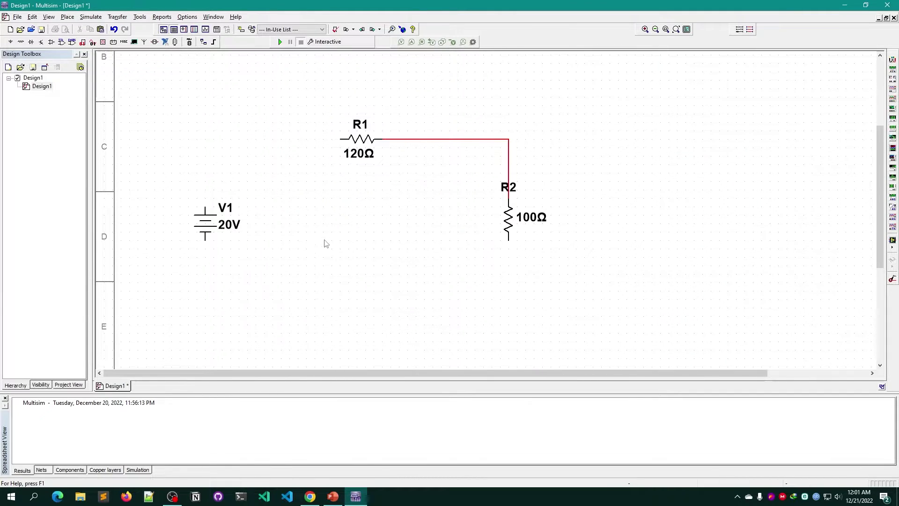
left_click(330, 139)
left_click(207, 202)
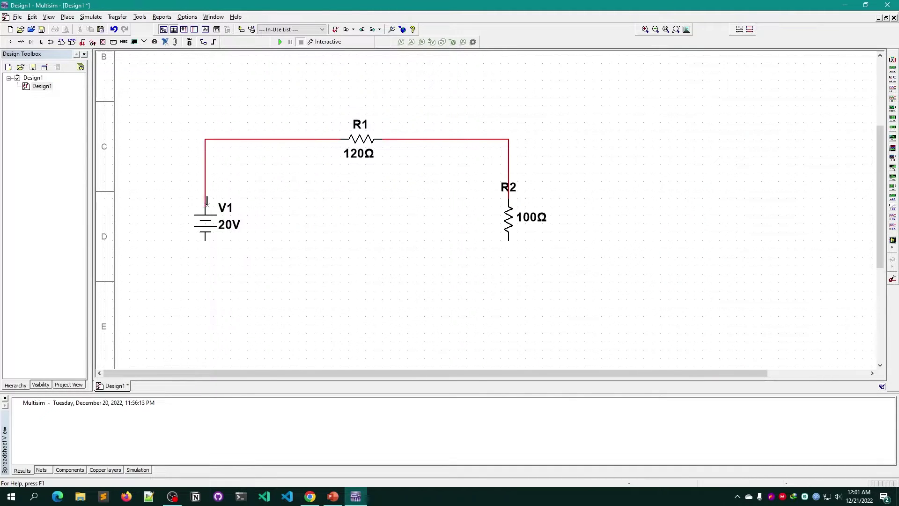
Close the loop with a wire from V1's lower terminal, routed below the components, to R2's lower end
left_click(206, 238)
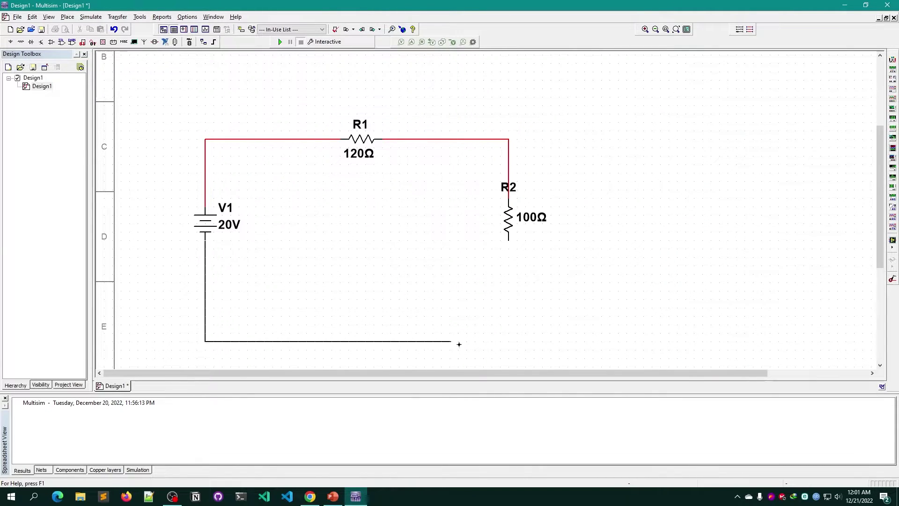
left_click(509, 331)
left_click(507, 240)
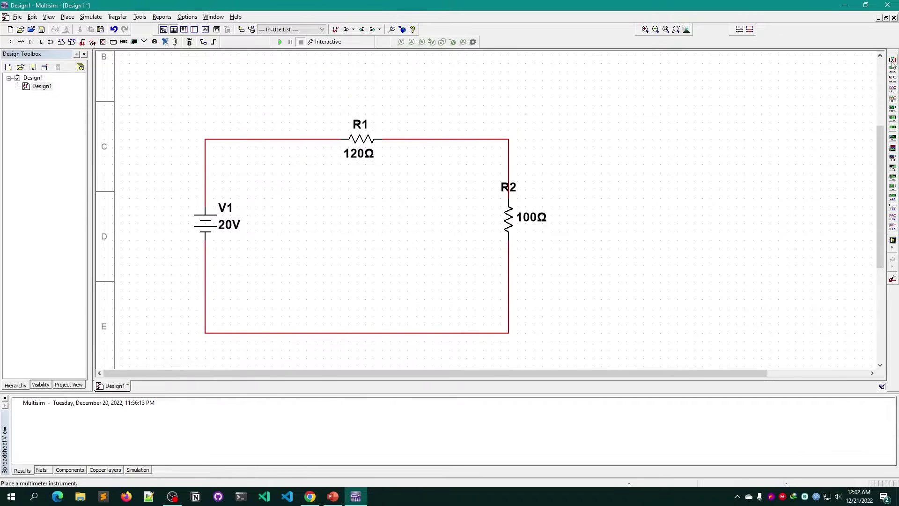
Place a multimeter above and to the right of resistor R2
left_click(892, 90)
left_click(892, 58)
left_click(735, 115)
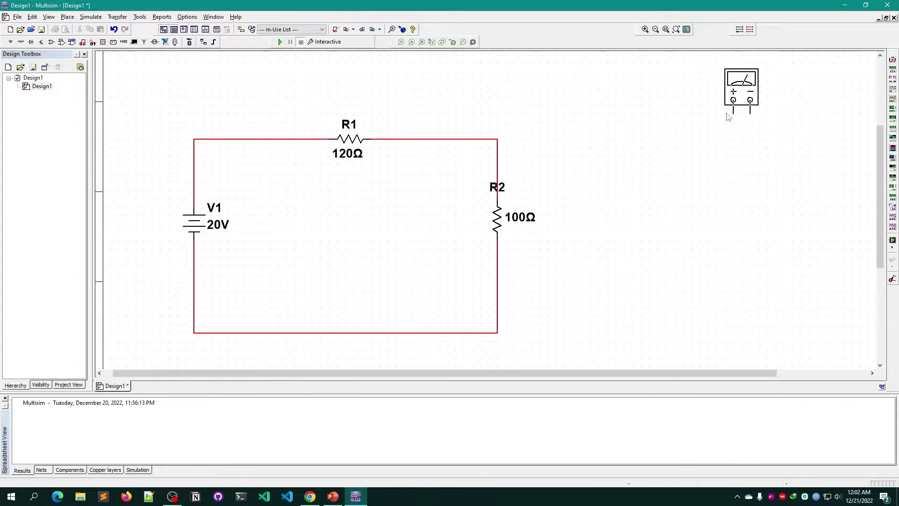
left_click(599, 131)
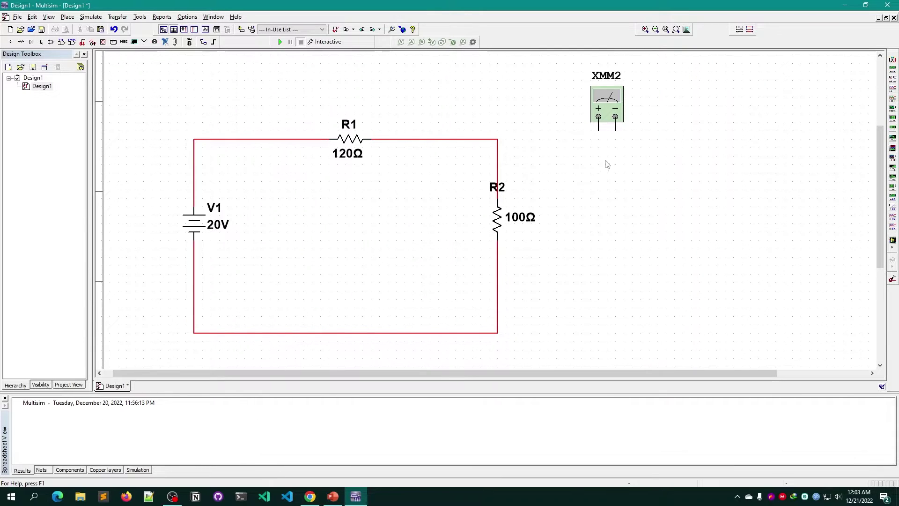
Connect the multimeter in parallel with R2, its positive terminal above the resistor and its negative terminal below it
left_click(596, 129)
left_click(496, 156)
left_click(616, 130)
left_click(497, 307)
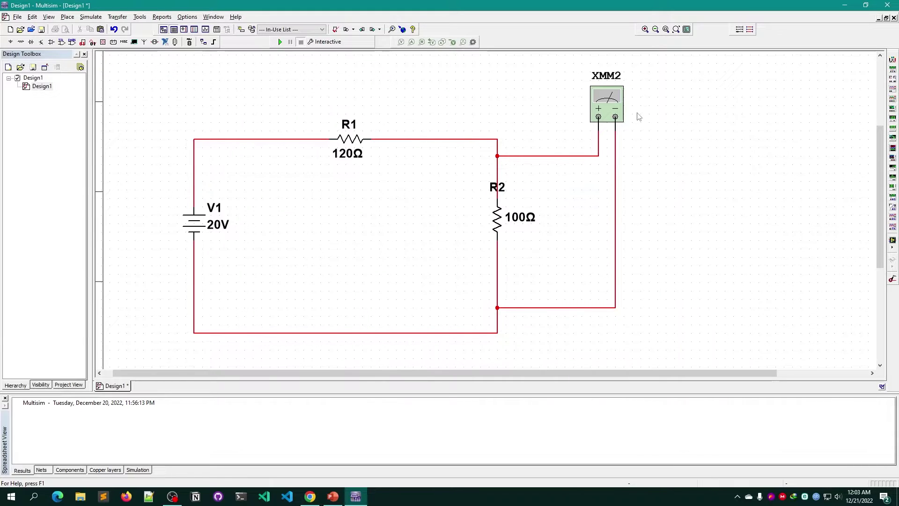
Open multimeter XMM2's display, move it clear of the circuit to review its measurement modes, and close it
double_click(609, 104)
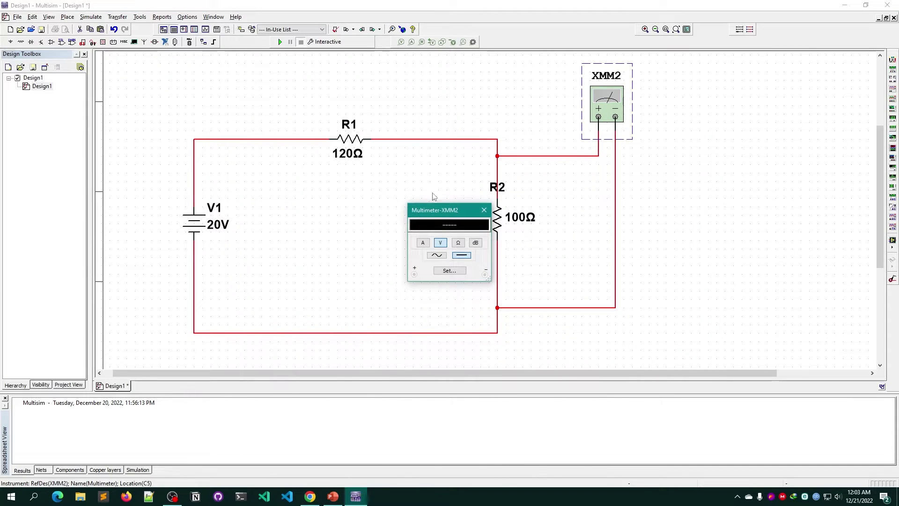
left_click_drag(431, 213, 699, 108)
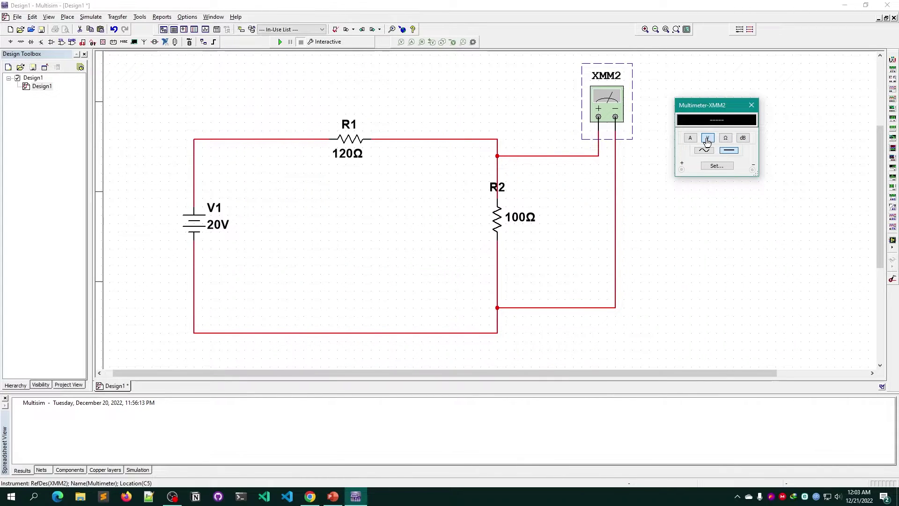
left_click(751, 105)
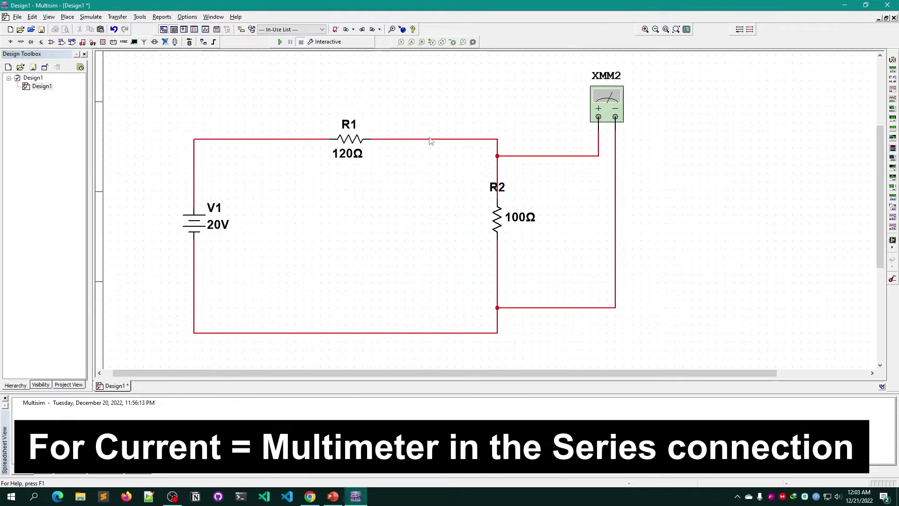
Place a second multimeter above the wire between R1 and R2
left_click(891, 62)
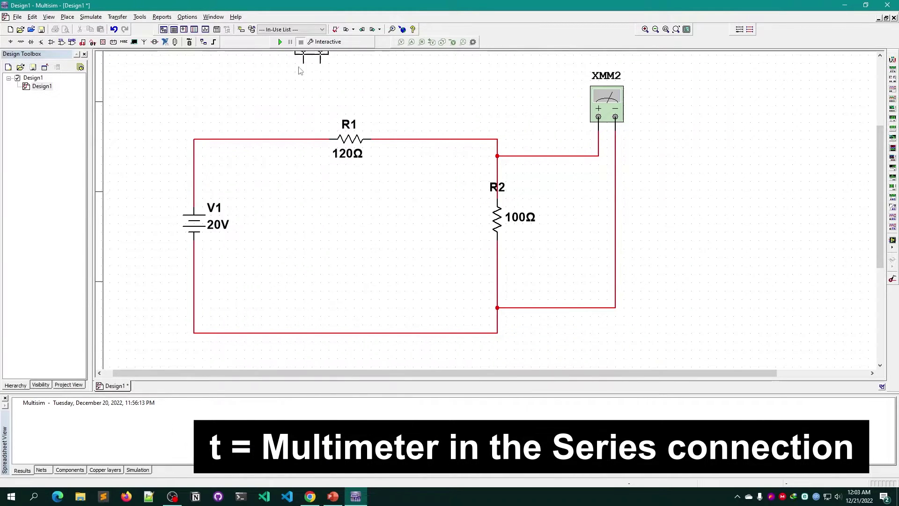
left_click(430, 105)
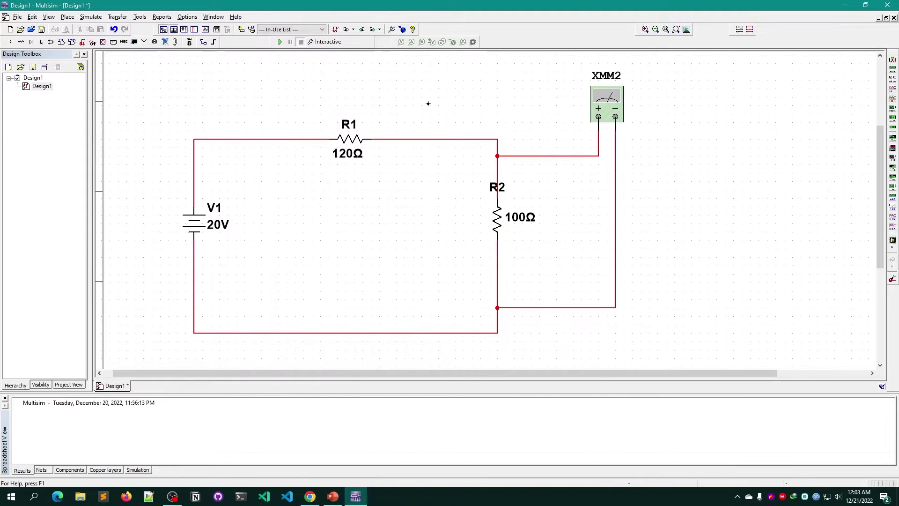
left_click(440, 77)
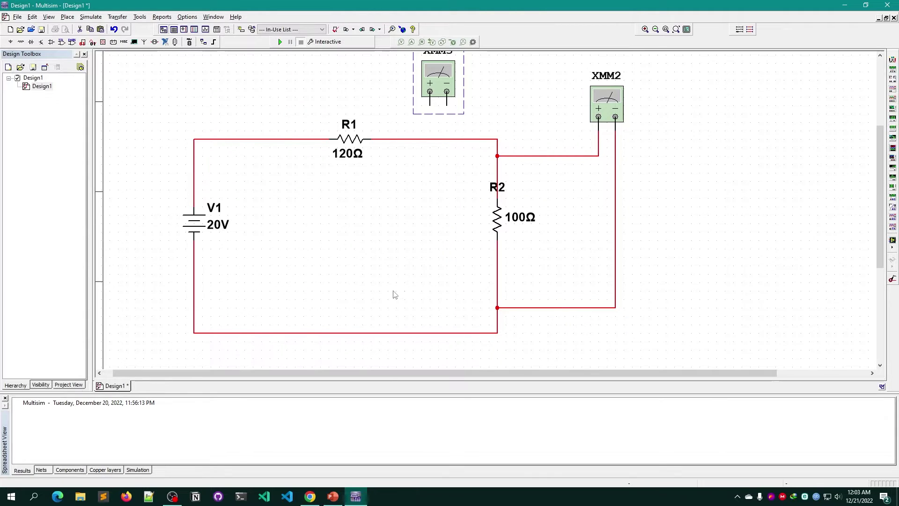
Delete the wire connecting R1 to the top of R2 beneath the new multimeter
left_click_drag(880, 169, 880, 148)
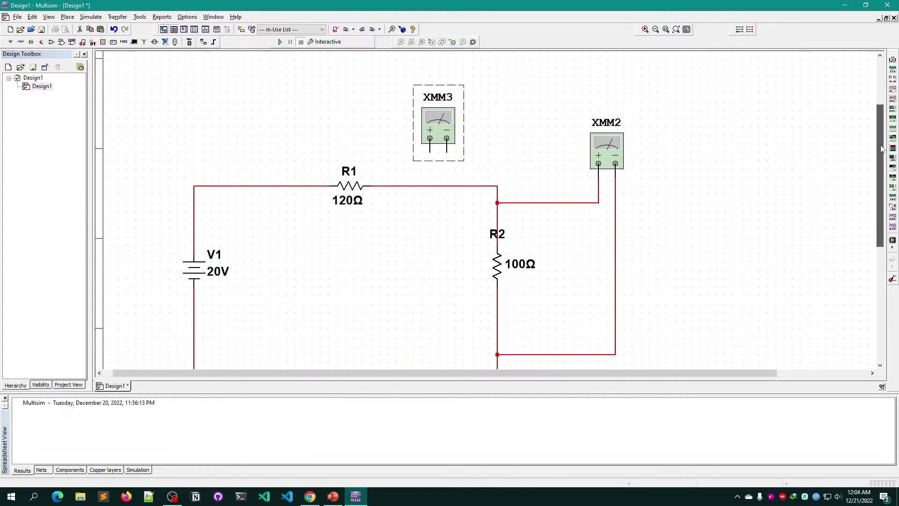
left_click(427, 186)
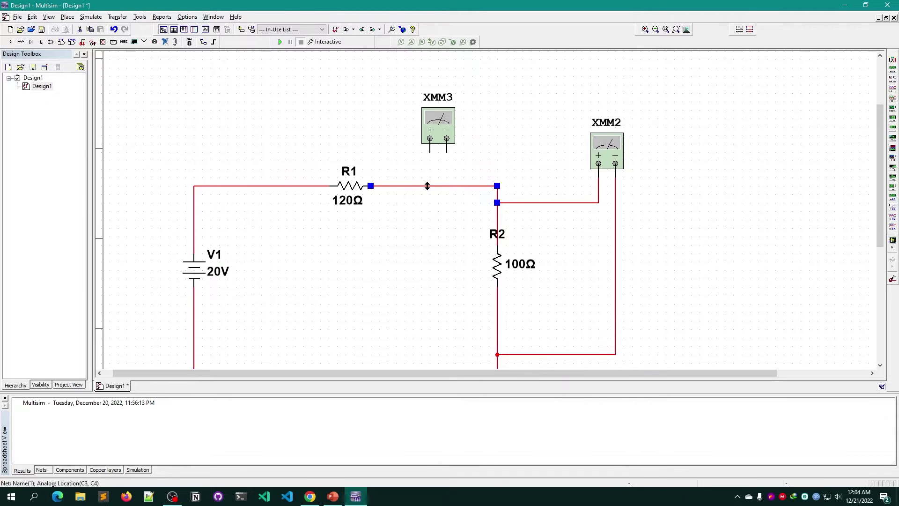
right_click(457, 186)
left_click(468, 192)
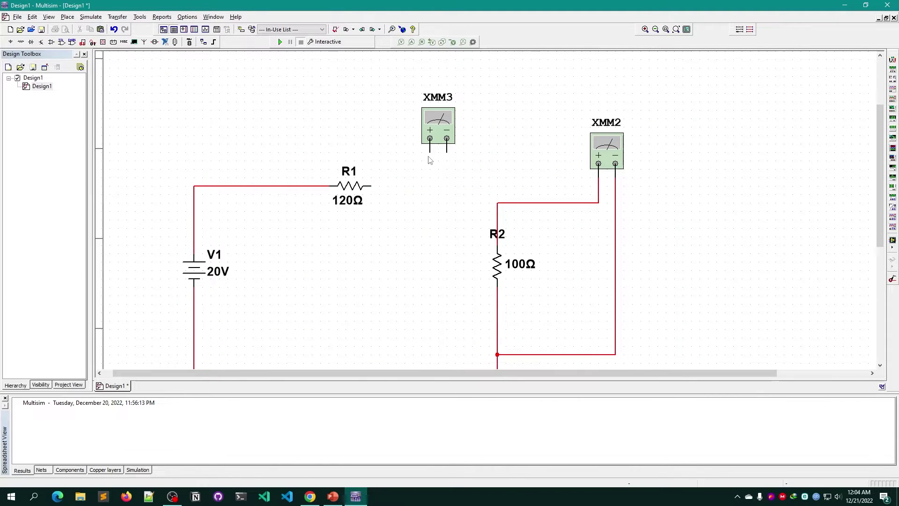
Connect XMM3 in series, its positive terminal to R1's right end and its negative terminal to the wire above R2
left_click(429, 149)
left_click(371, 186)
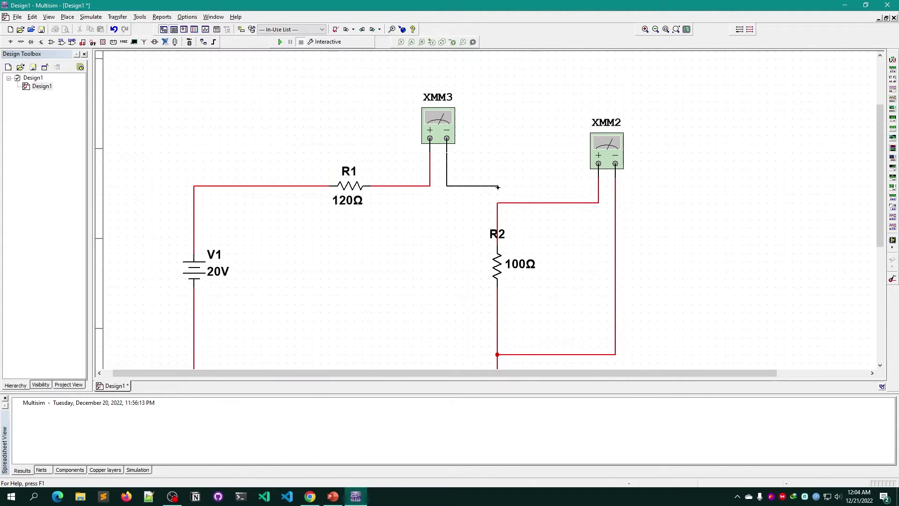
left_click(497, 203)
scroll(866, 130, "down", 2)
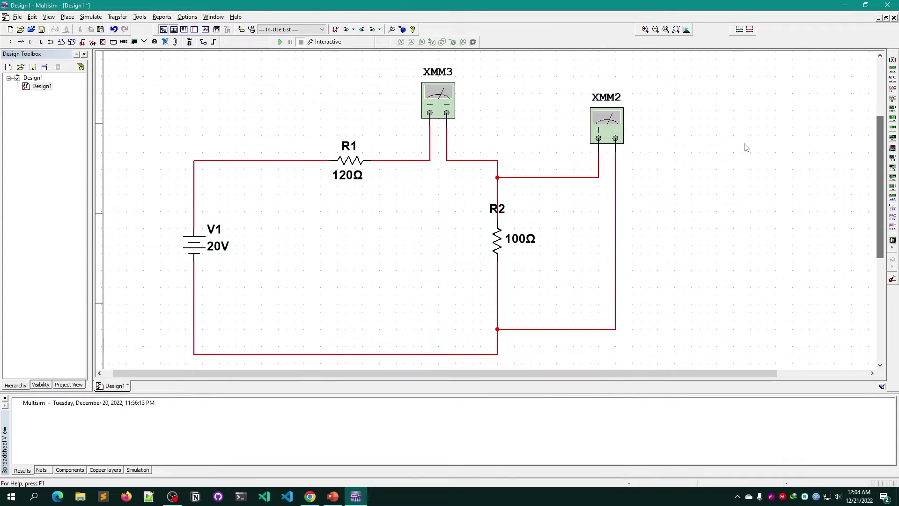
left_click(436, 87)
left_click(490, 98)
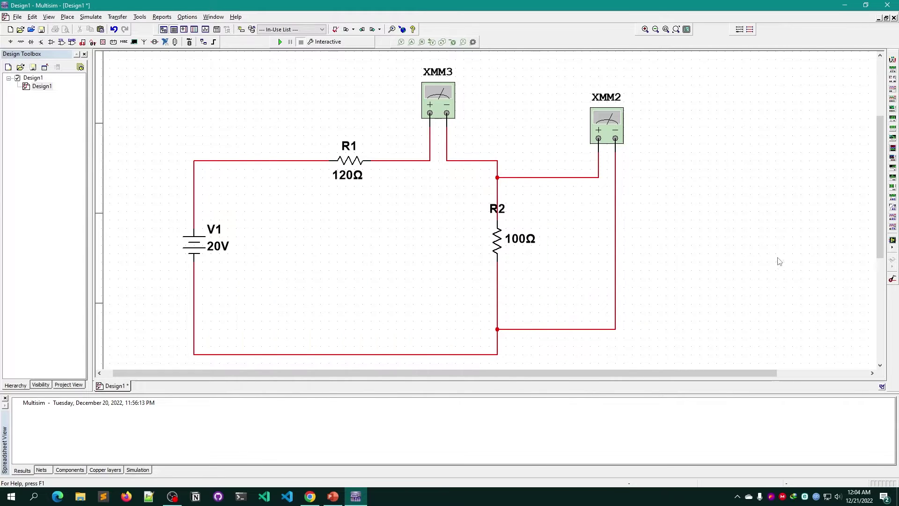
left_click_drag(739, 323, 569, 70)
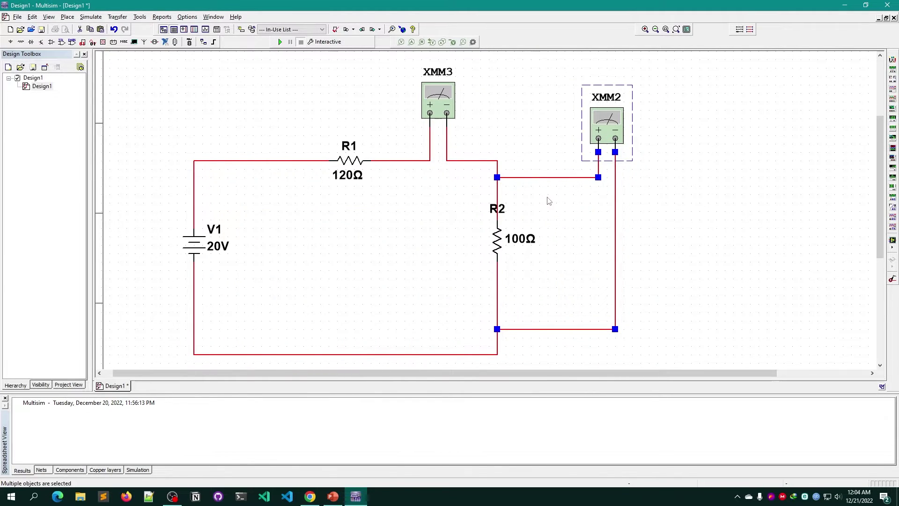
left_click(666, 237)
left_click_drag(682, 227, 562, 70)
left_click_drag(509, 135, 375, 61)
left_click(477, 172)
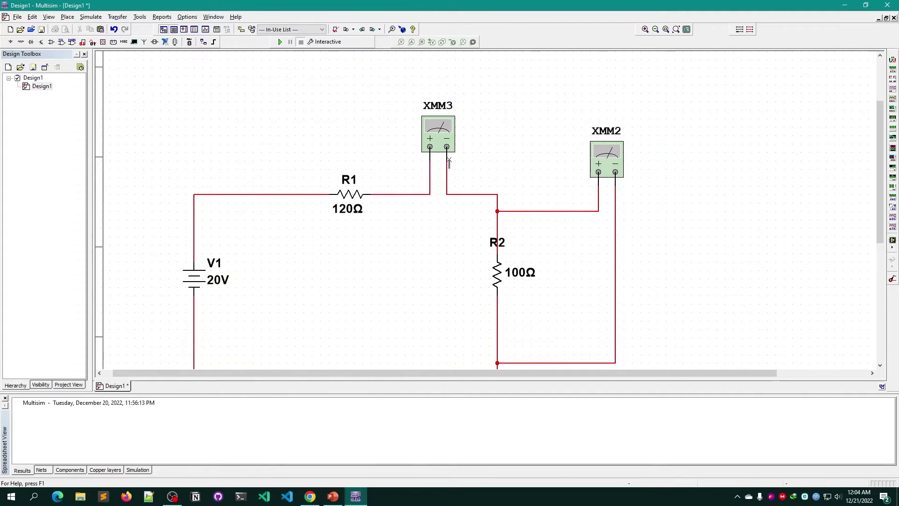
Set multimeter XMM3 to current measurement, moving its display off the series wiring, and close the display
scroll(881, 165, "down", 1)
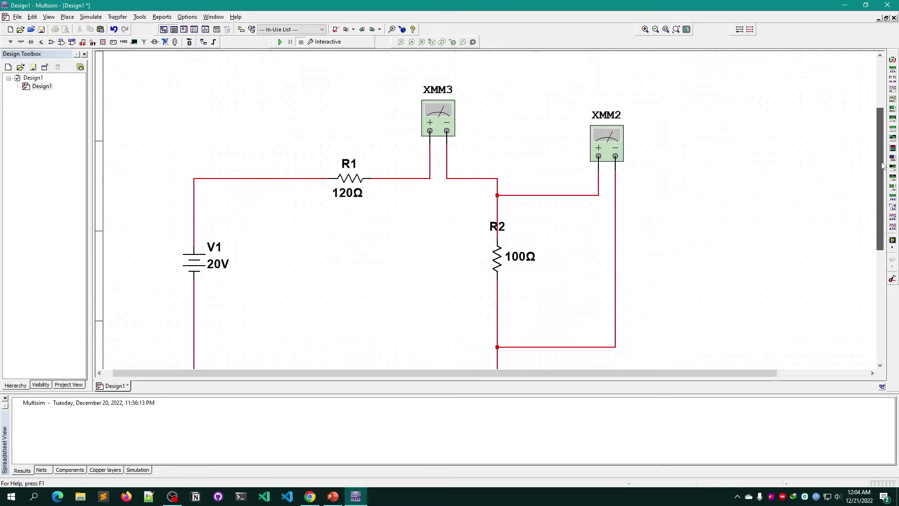
left_click_drag(882, 165, 879, 171)
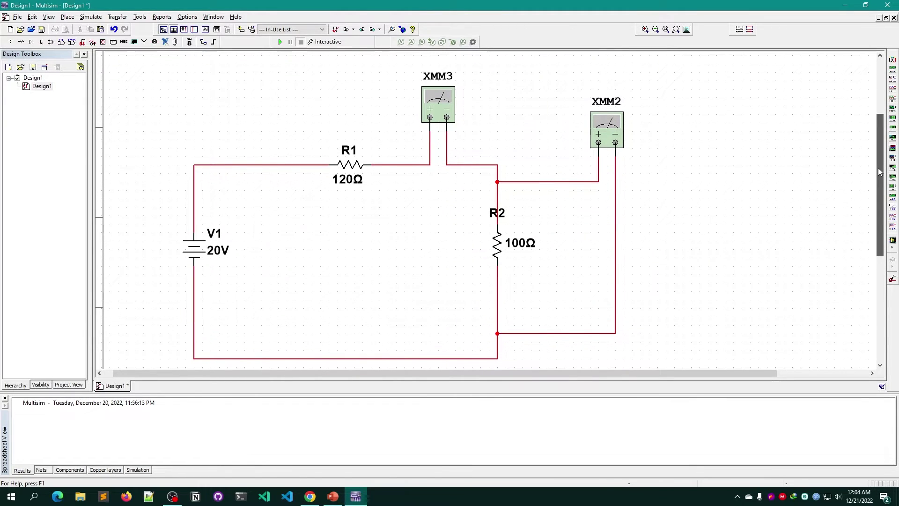
double_click(435, 104)
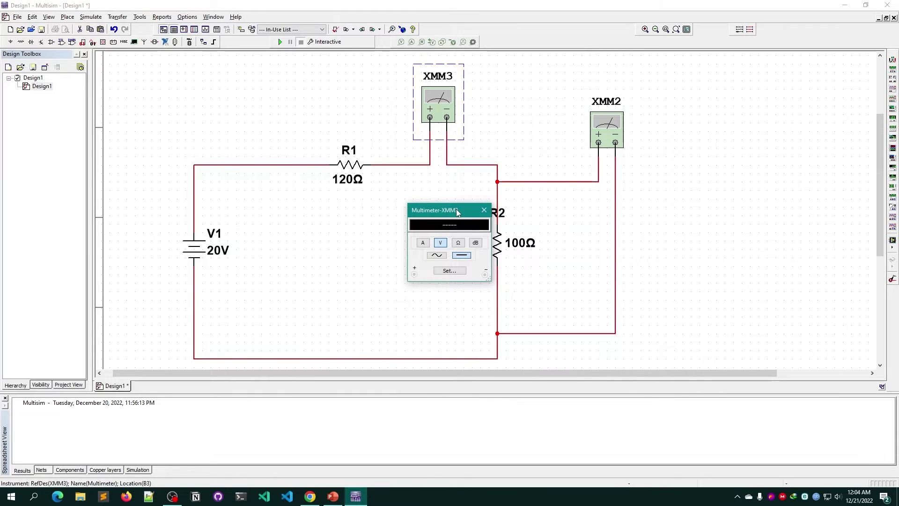
left_click_drag(456, 209, 336, 159)
left_click(303, 193)
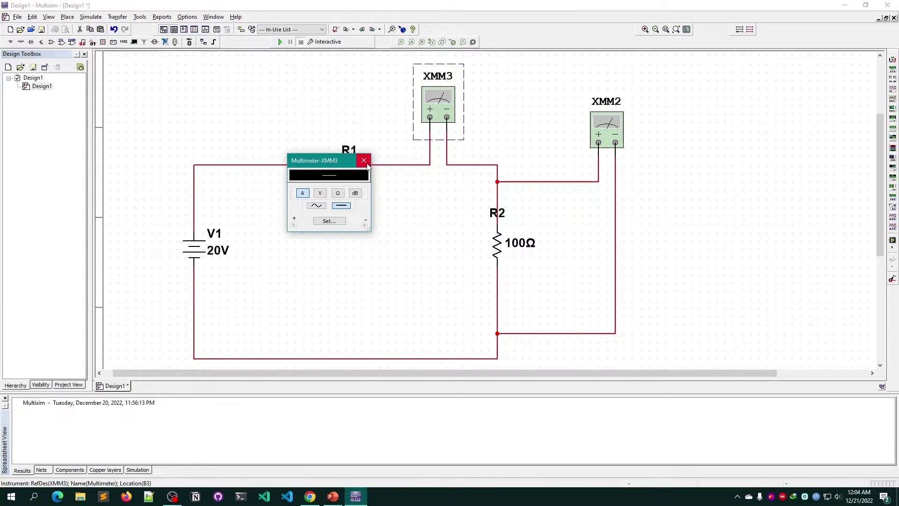
left_click(363, 160)
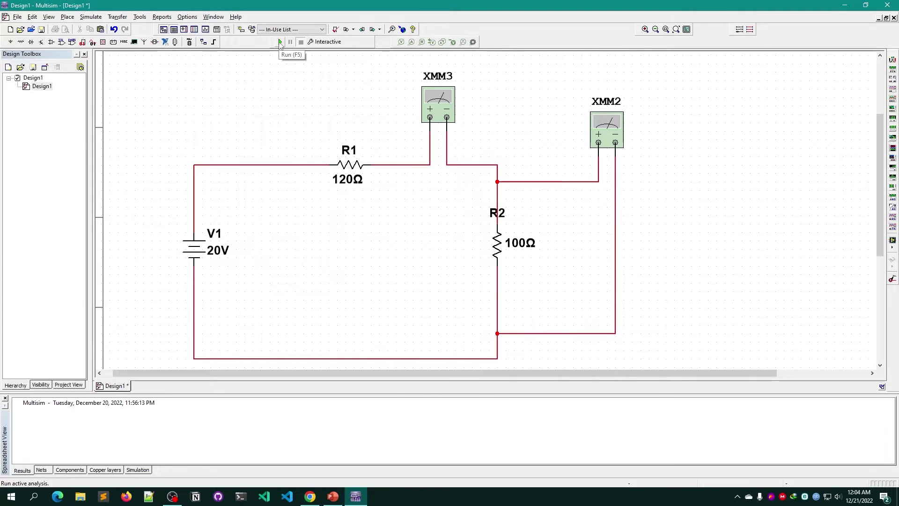
Run the interactive simulation and check the voltage across R2 on multimeter XMM2's display
left_click(92, 18)
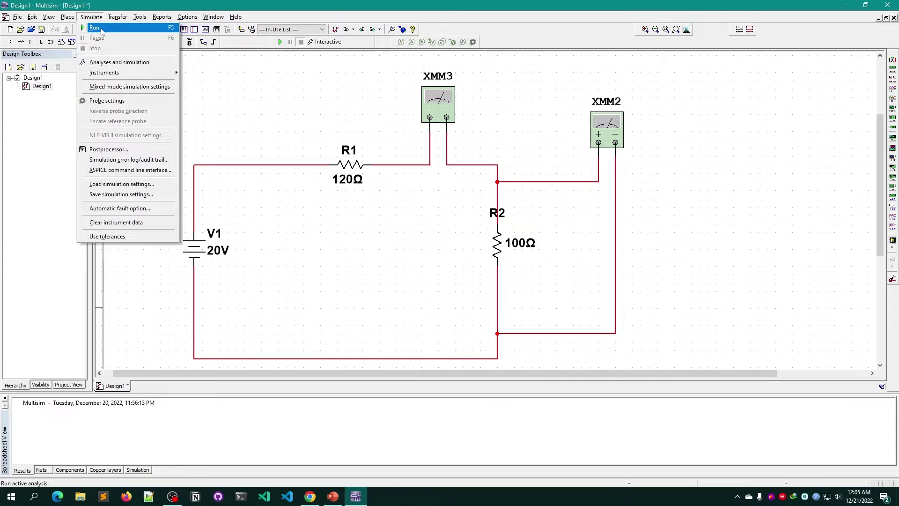
left_click(267, 50)
left_click(280, 42)
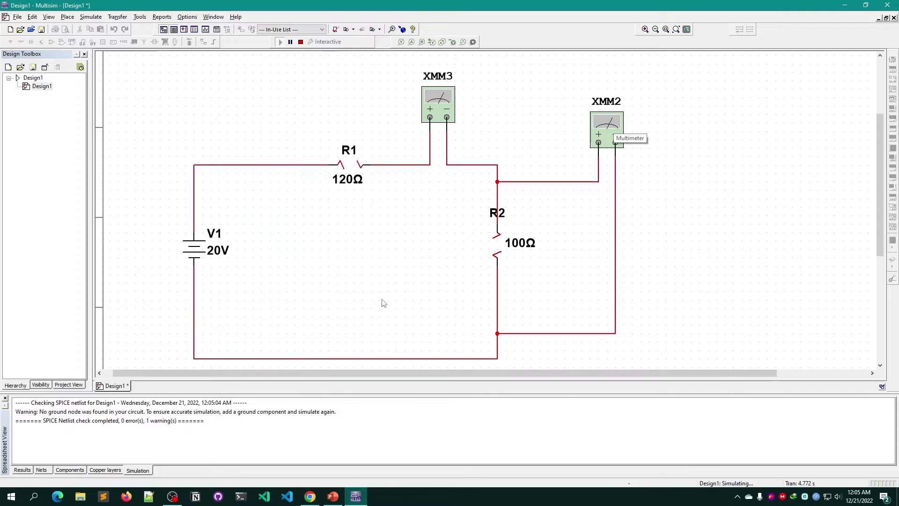
double_click(607, 123)
left_click_drag(704, 106, 429, 165)
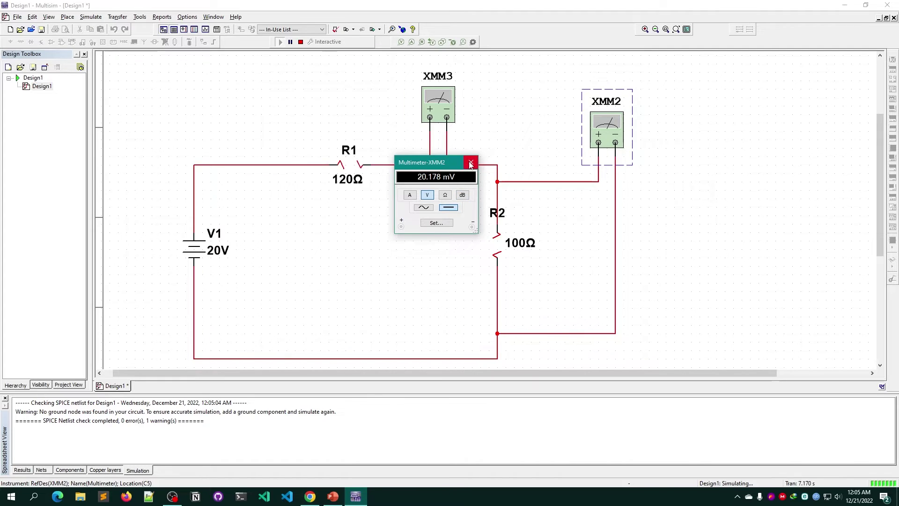
left_click(470, 162)
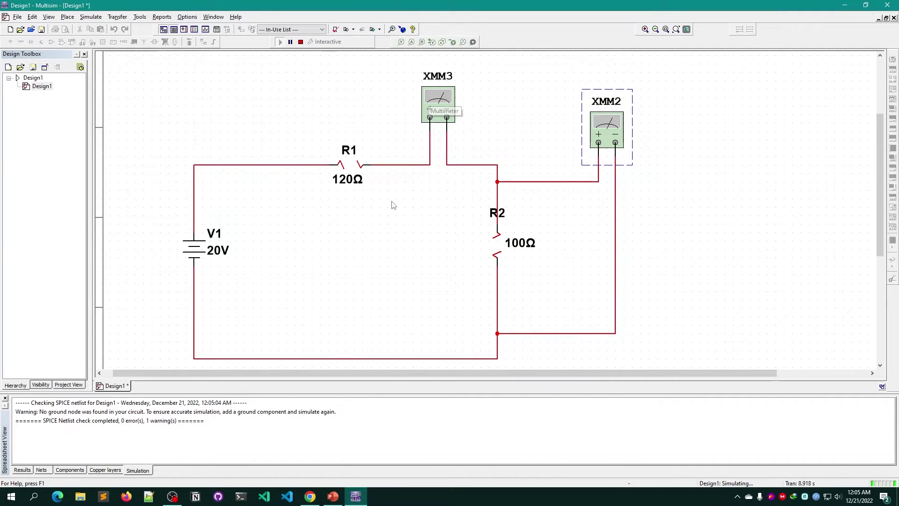
Check the series current on multimeter XMM3's display, close it, and stop the simulation
double_click(443, 109)
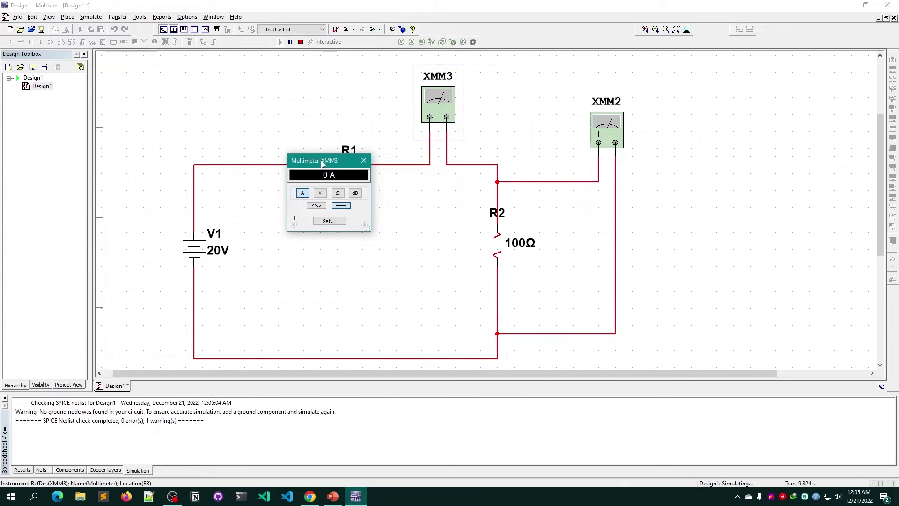
left_click_drag(321, 160, 302, 242)
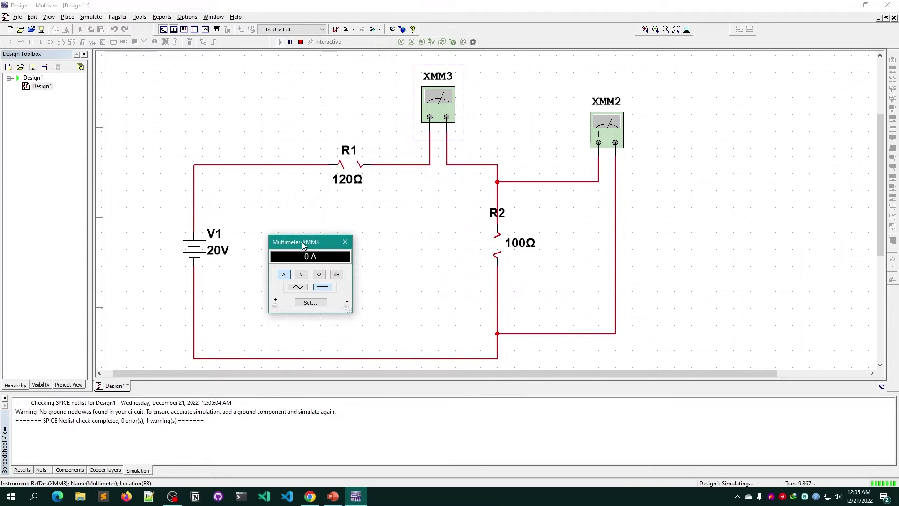
left_click(345, 242)
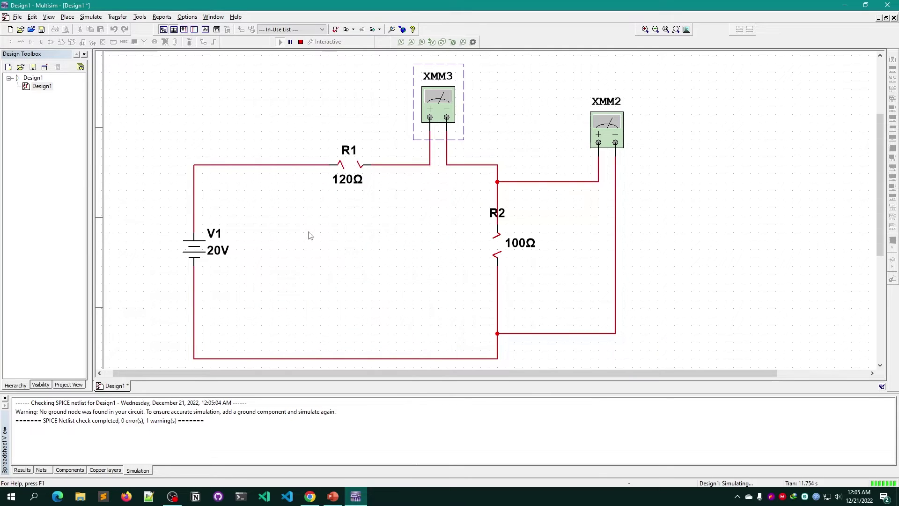
left_click(300, 41)
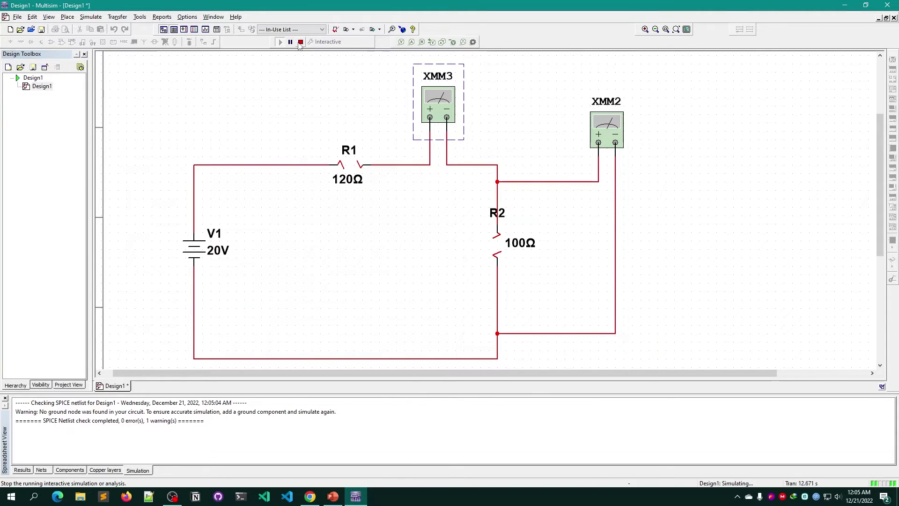
Set the voltage of DC source V1 to 8 V
double_click(221, 252)
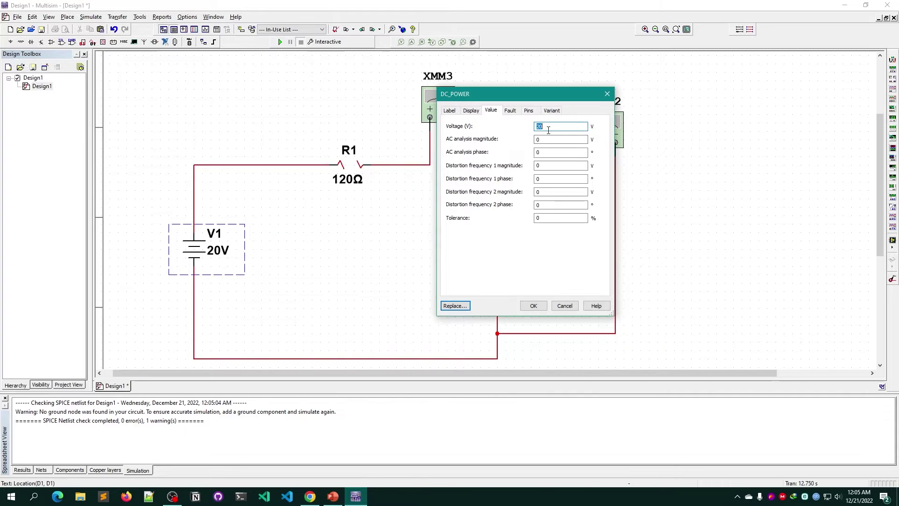
type("8")
key("Return")
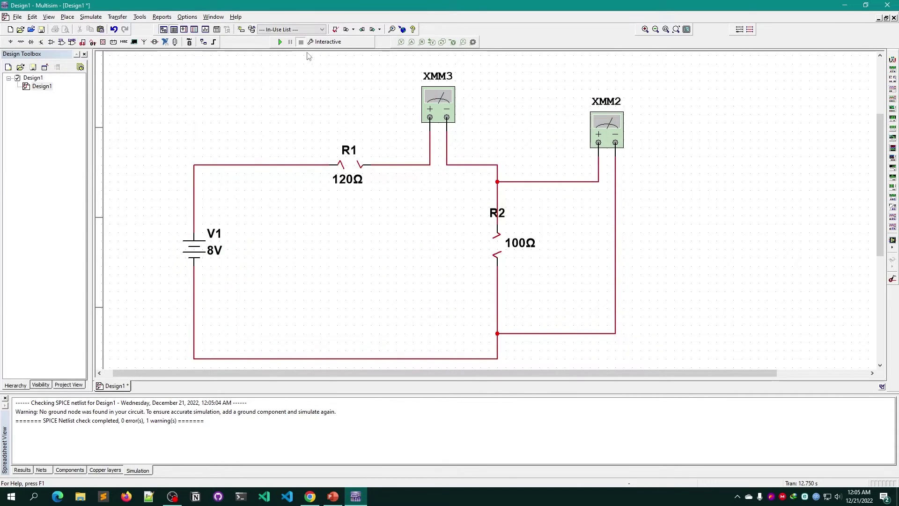
Run the simulation with the 8 V source and read the series current on multimeter XMM3
left_click(279, 42)
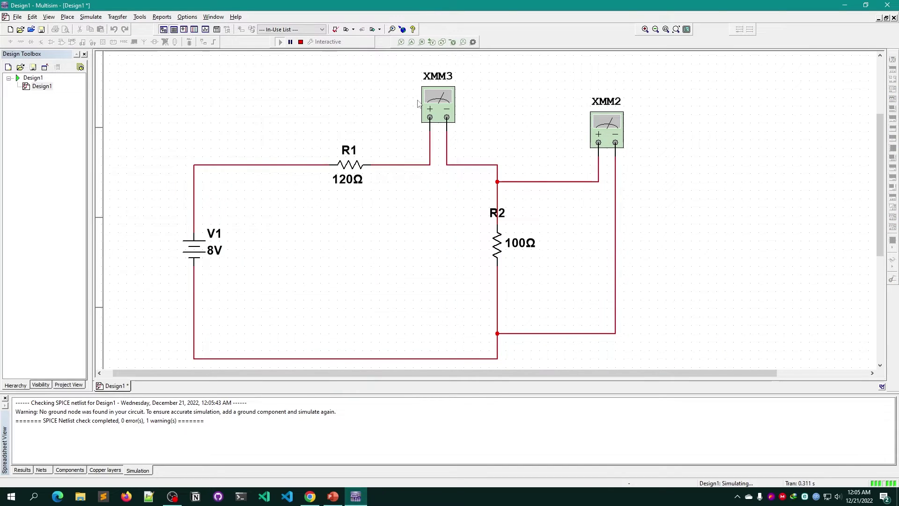
double_click(433, 102)
left_click_drag(302, 244, 426, 199)
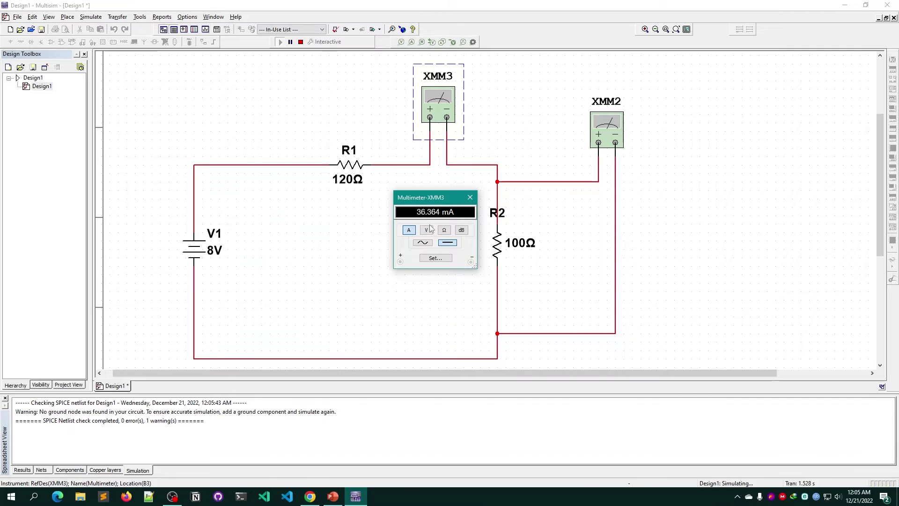
left_click(470, 197)
Read the voltage across R2 on multimeter XMM2 and stop the running simulation
double_click(599, 130)
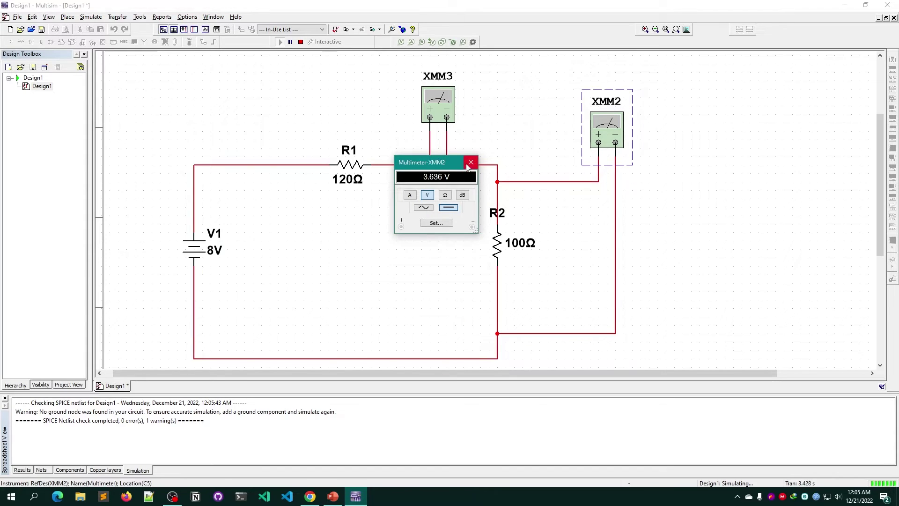
left_click(470, 162)
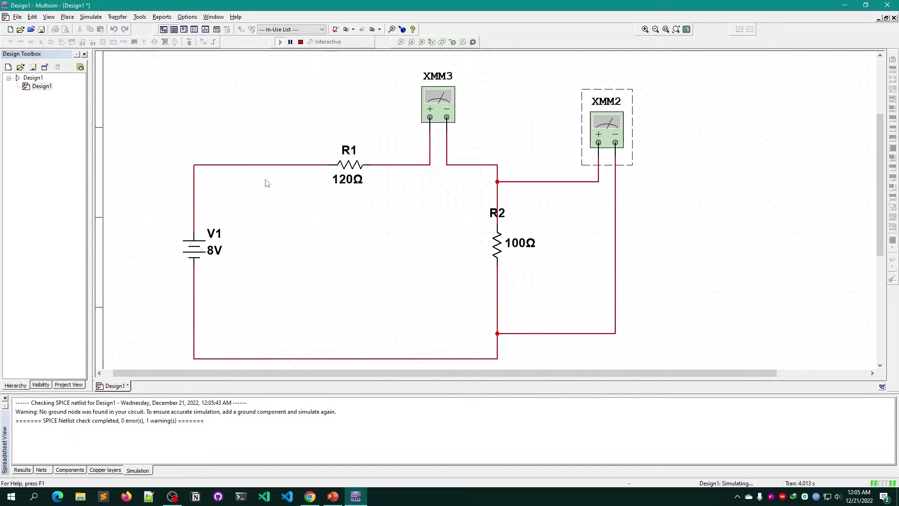
left_click(681, 301)
left_click(297, 44)
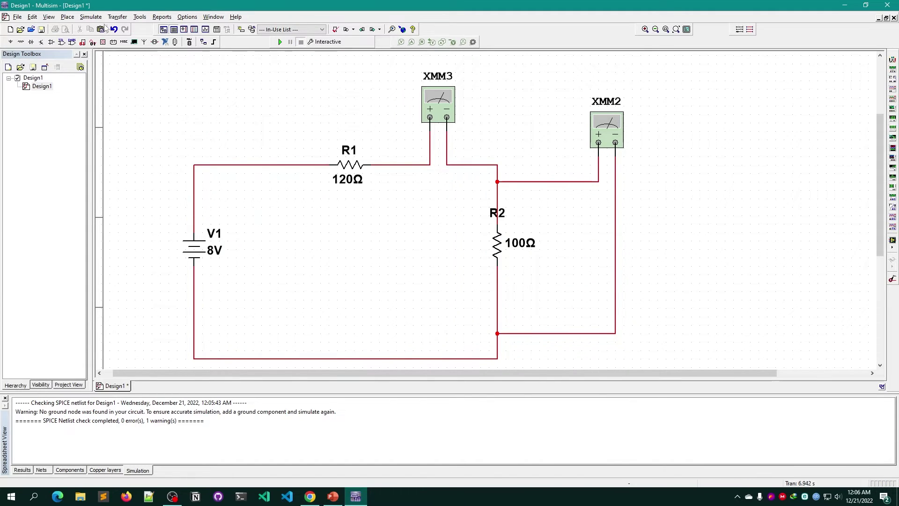
Open the analysis and simulation settings and choose DC Sweep as the active analysis
left_click(86, 18)
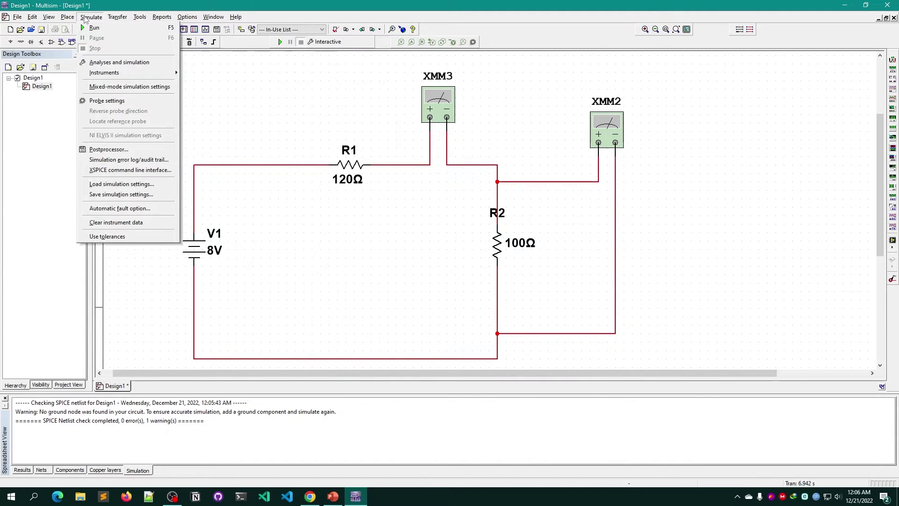
left_click(136, 66)
left_click_drag(391, 89, 491, 58)
left_click(166, 121)
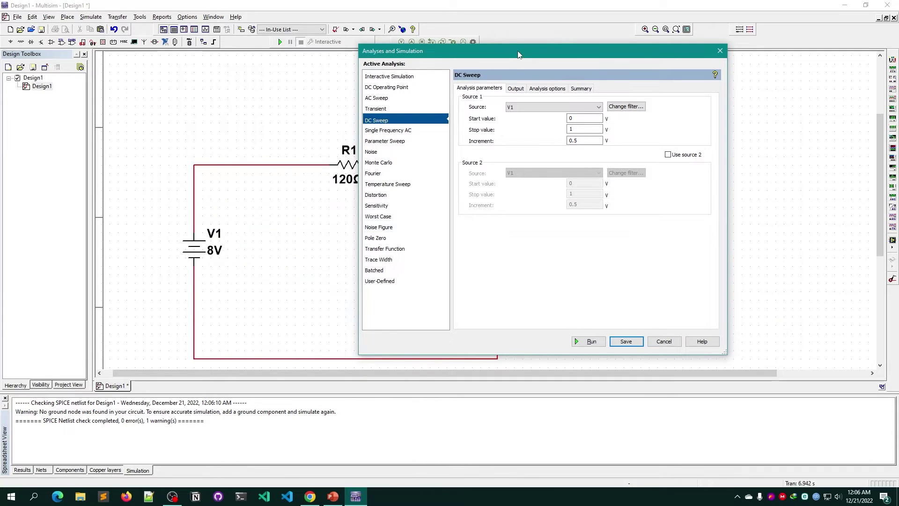
left_click_drag(505, 49, 420, 48)
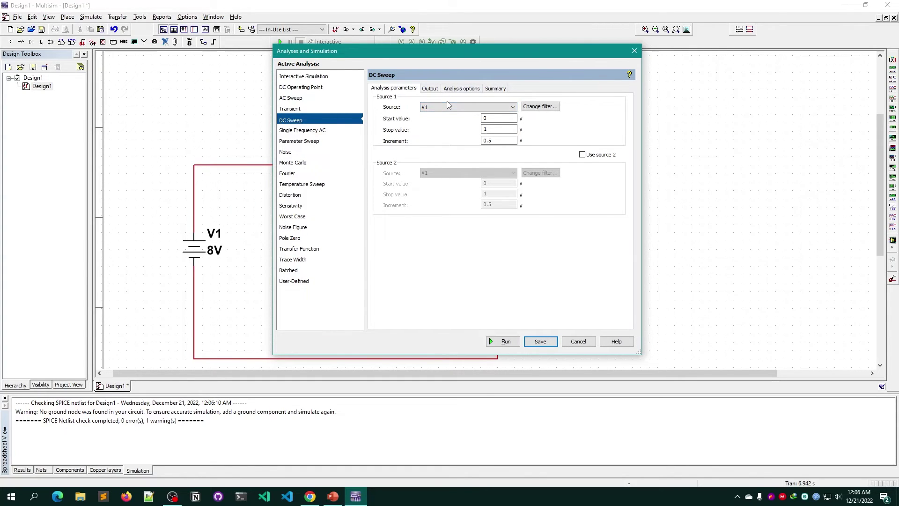
Add the output variables I(V1) and V(1) to the DC Sweep analysis
left_click(431, 88)
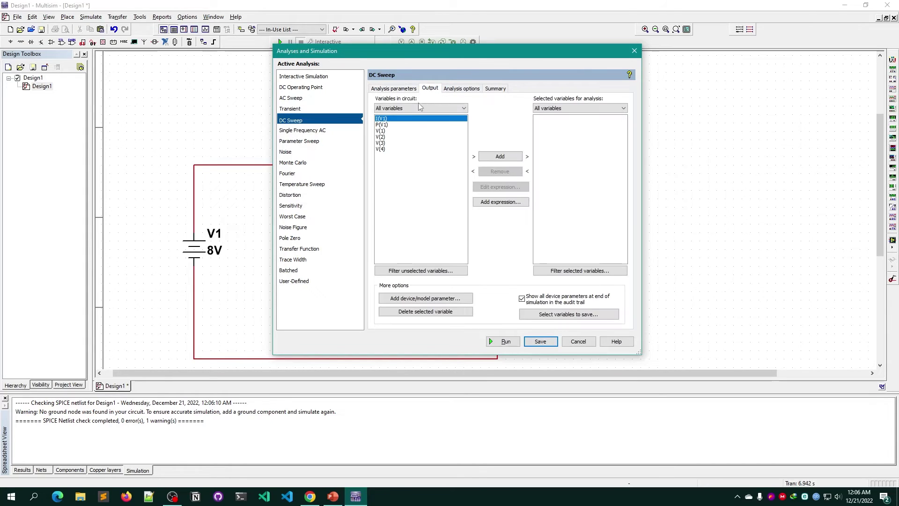
left_click_drag(436, 59, 502, 59)
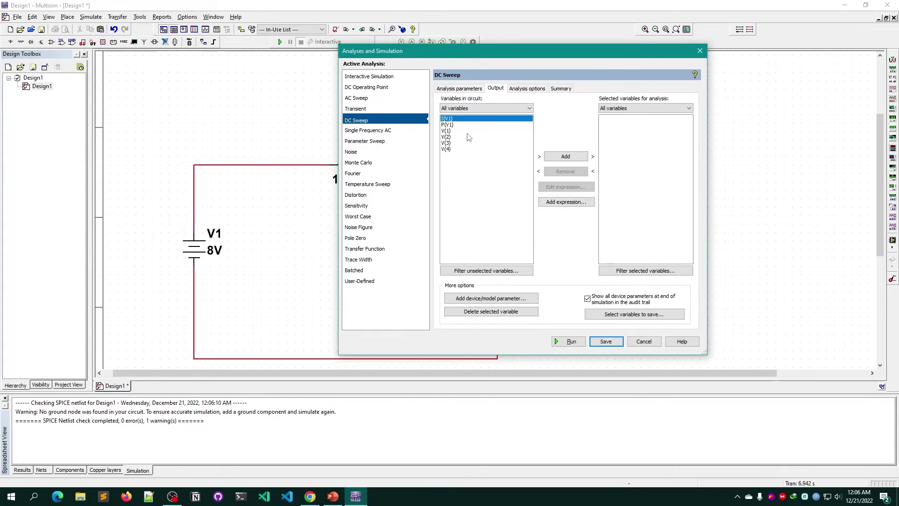
left_click(579, 157)
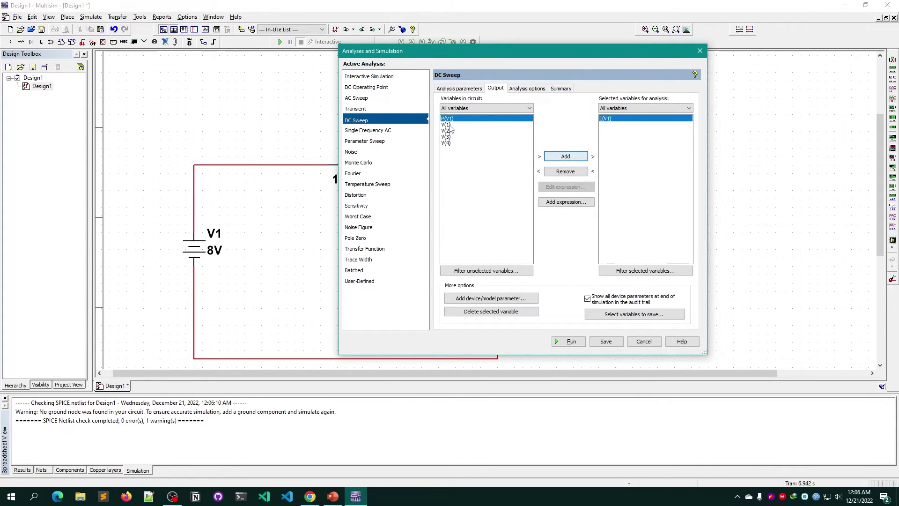
left_click(449, 125)
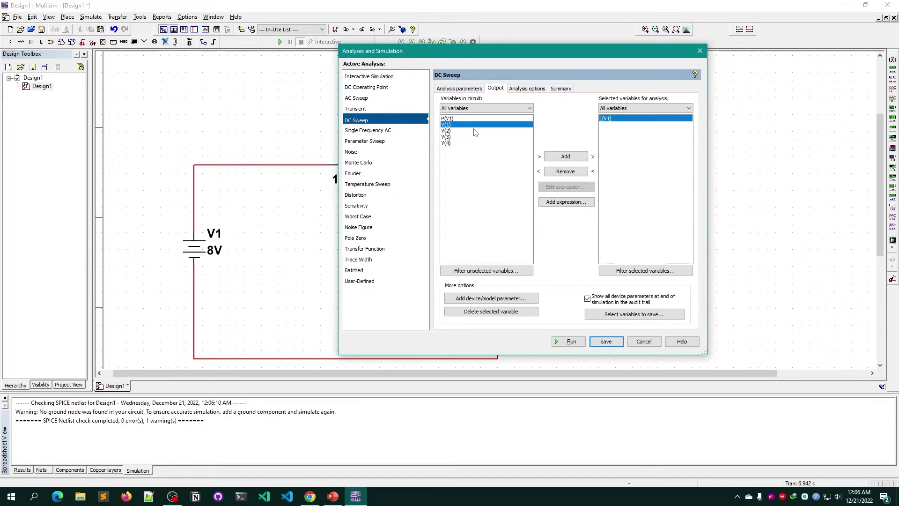
left_click(579, 158)
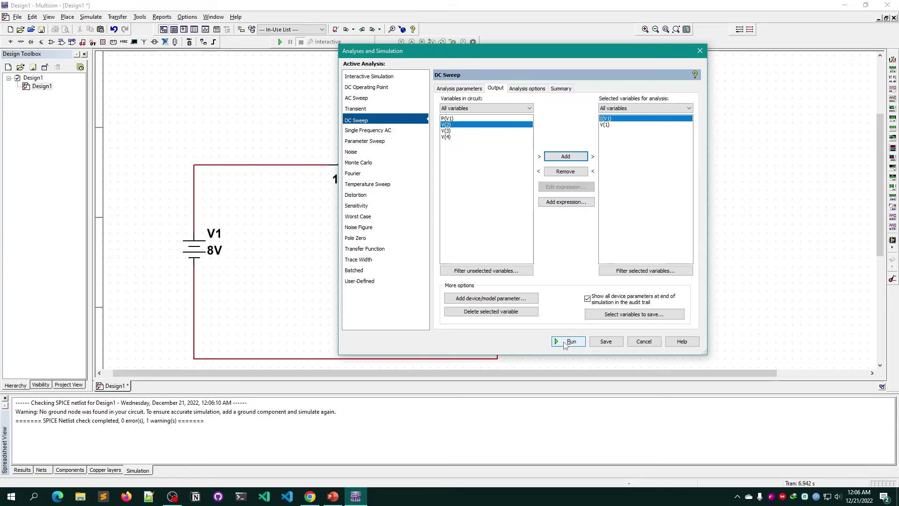
Run the DC Sweep analysis and maximize the resulting Grapher View window
left_click(567, 342)
left_click_drag(466, 144, 412, 114)
left_click(531, 117)
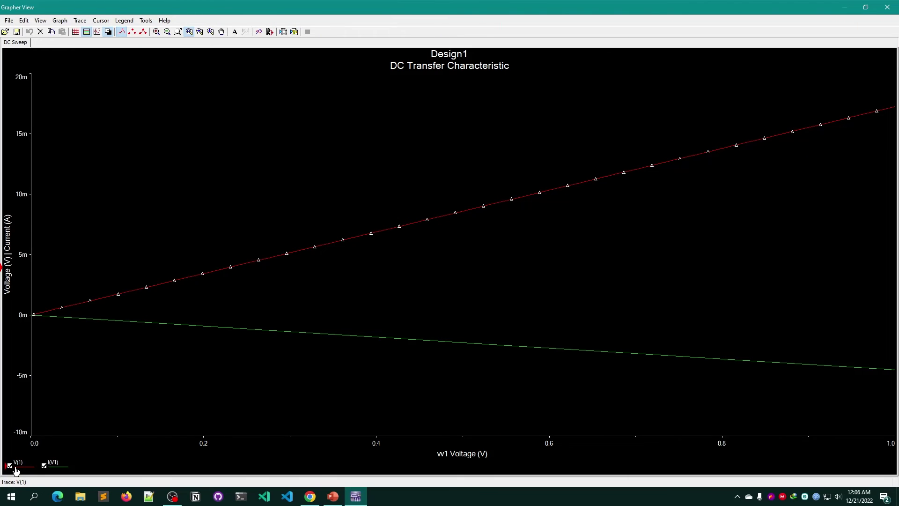
Toggle the I(V1) trace in the DC Transfer Characteristic graph to compare it with V(1), leaving I(V1) hidden
left_click(11, 471)
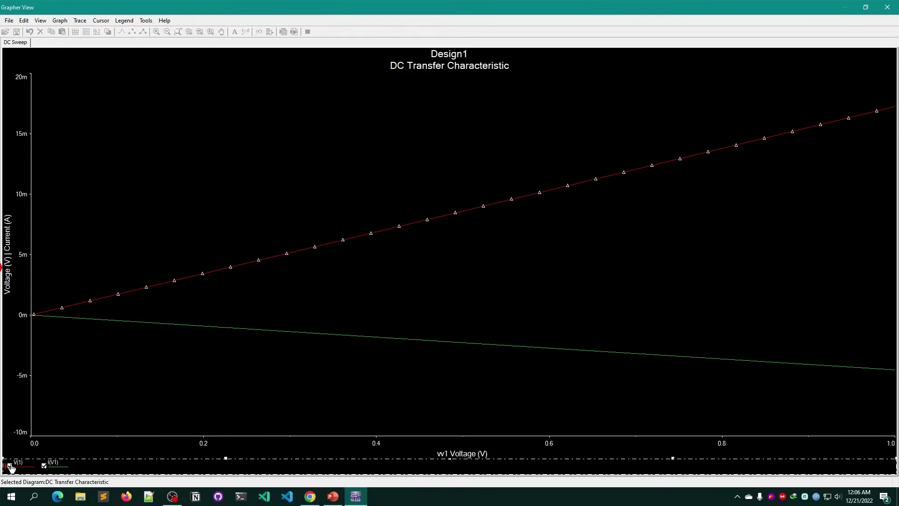
left_click(44, 466)
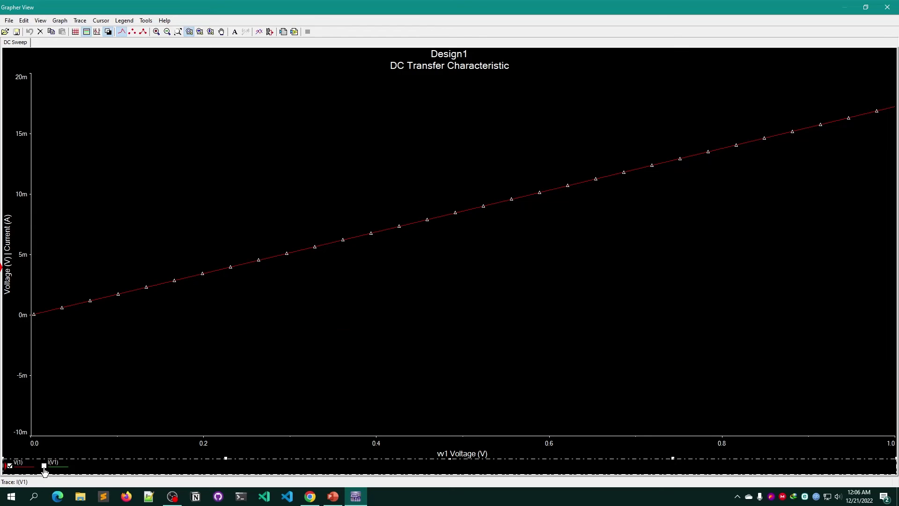
left_click(44, 466)
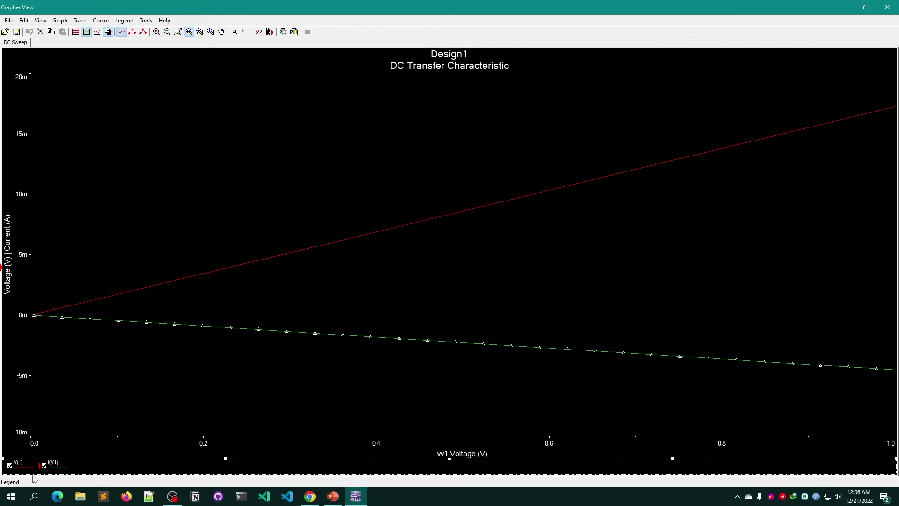
left_click(44, 467)
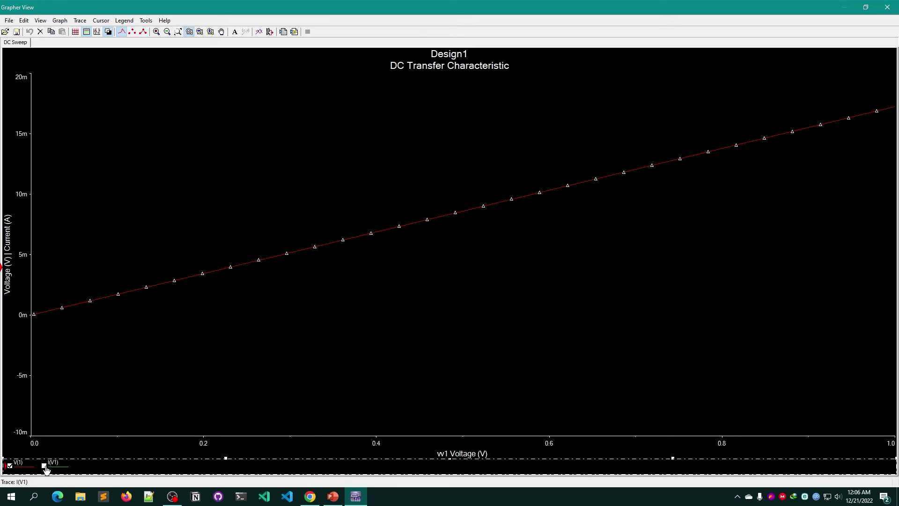
Show the I(V1) trace, view it alone by hiding V(1), and turn V(1) back on to display both traces
left_click(44, 466)
left_click(9, 468)
left_click(9, 466)
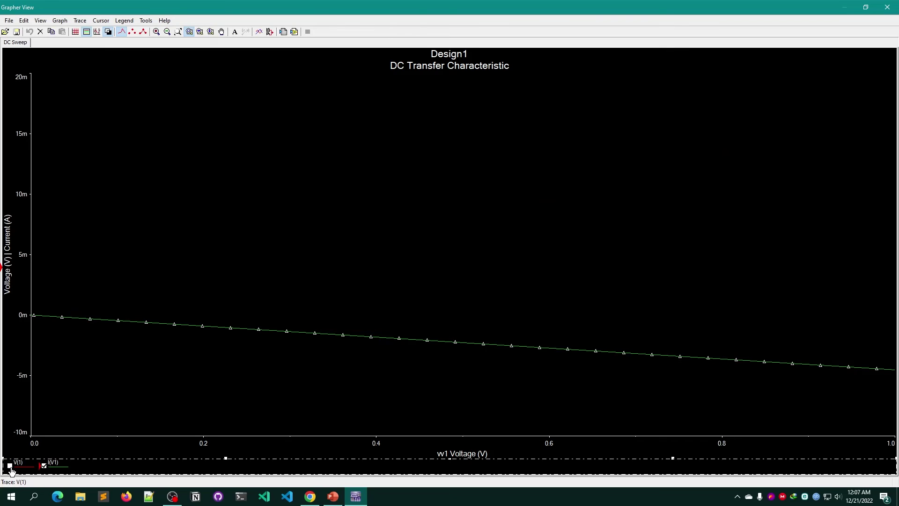
left_click(9, 466)
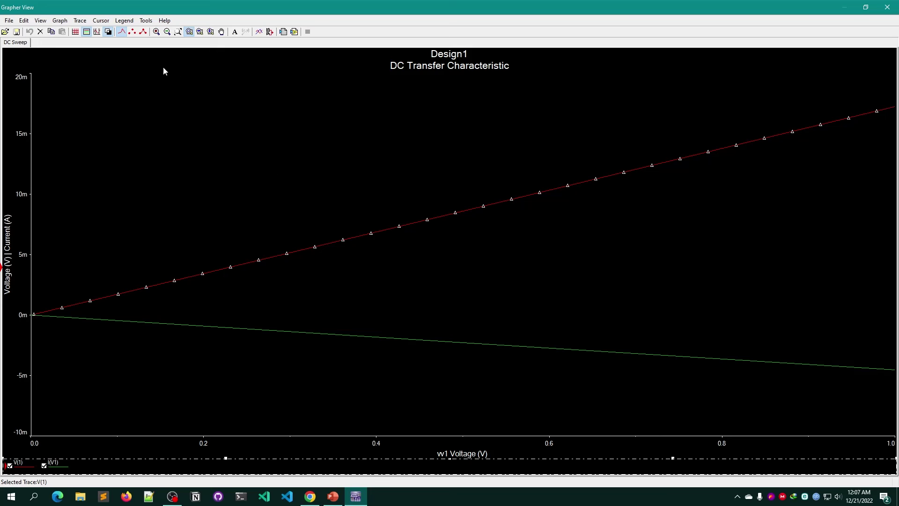
Switch the DC Transfer Characteristic graph to a white background and back to black using the Black and white colors option
left_click(55, 22)
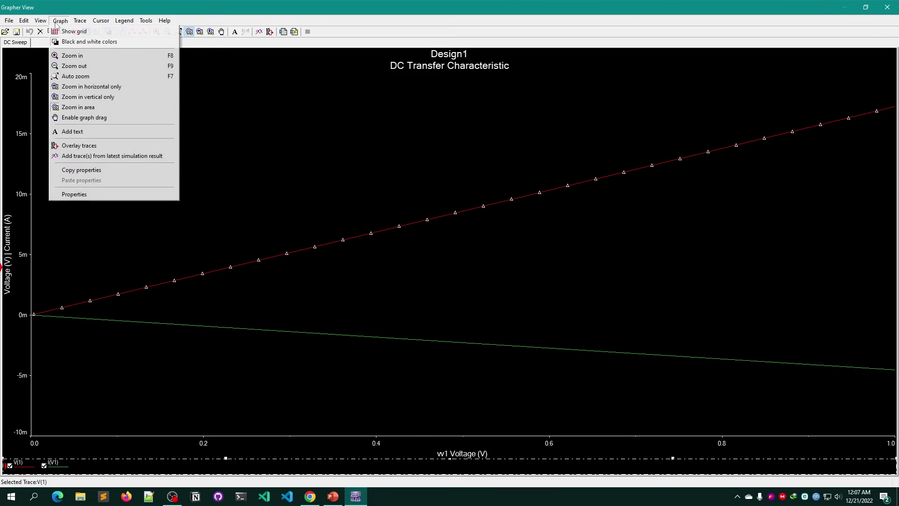
left_click(78, 46)
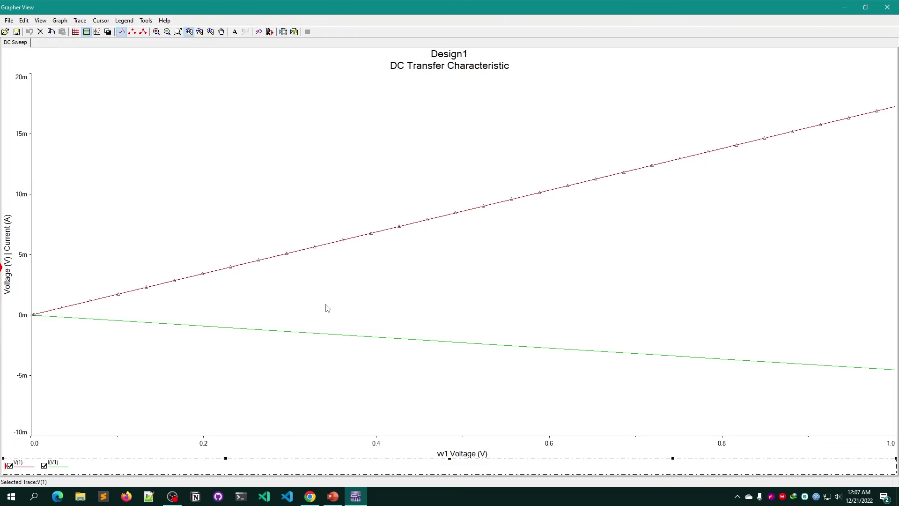
left_click(60, 20)
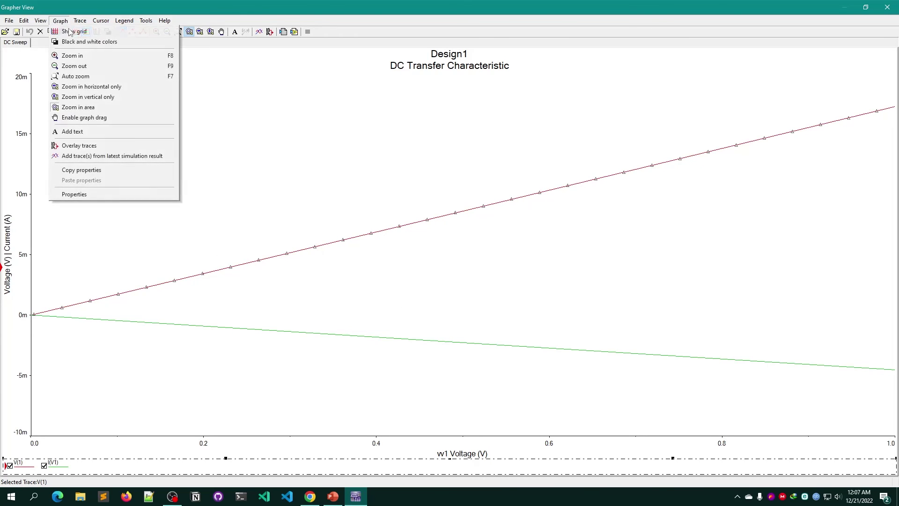
left_click(86, 43)
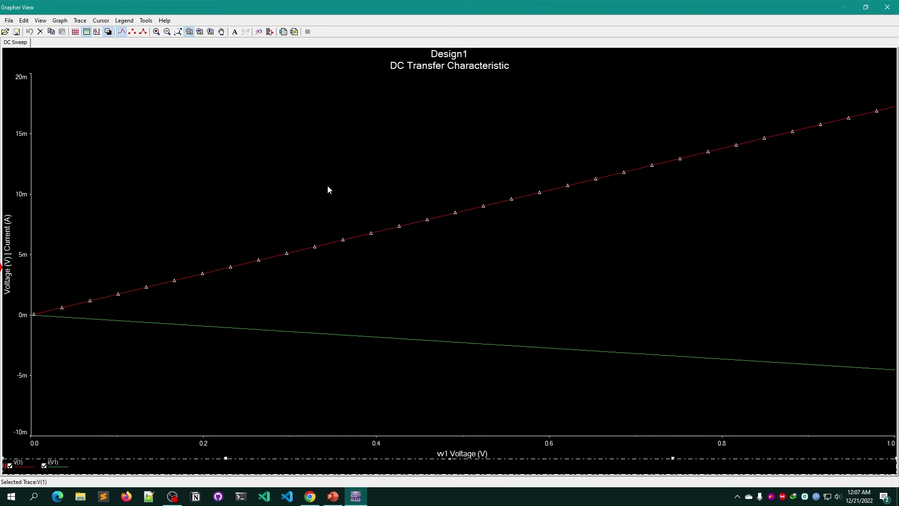
Restore the Grapher View window from its maximized size and return to the Design1 circuit schematic
double_click(484, 4)
left_click(573, 70)
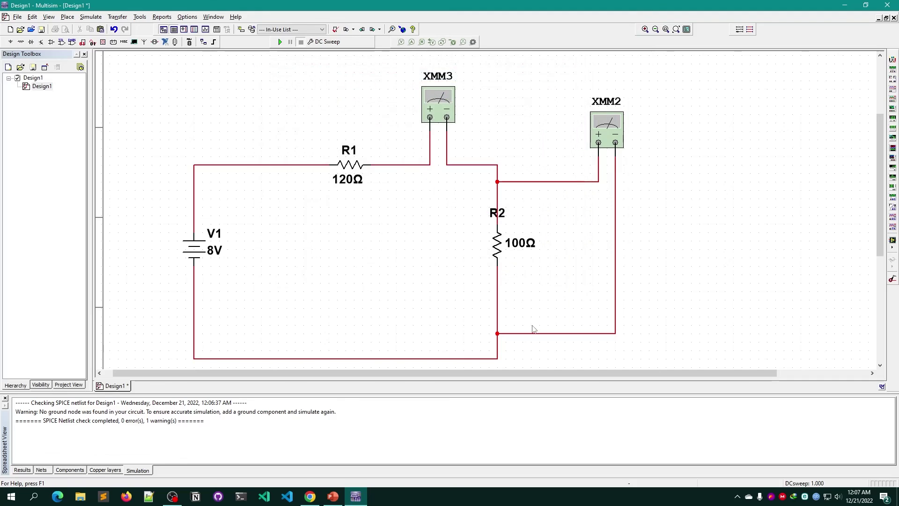